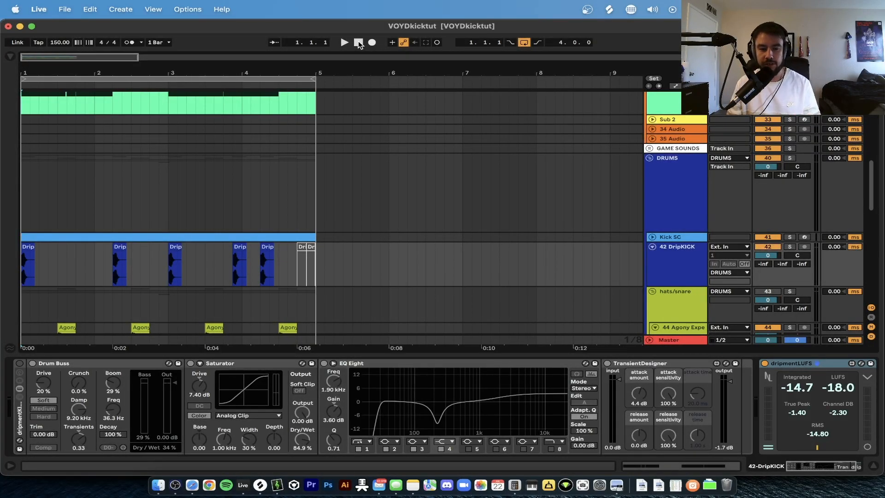
Step: Play the loop with the DripKICK effects rack bypassed, and switch the rack on
key("space")
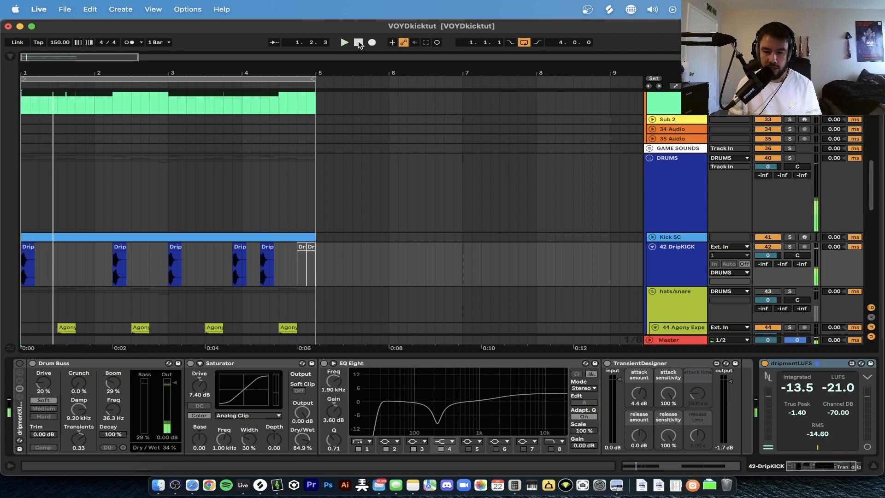
left_click(20, 363)
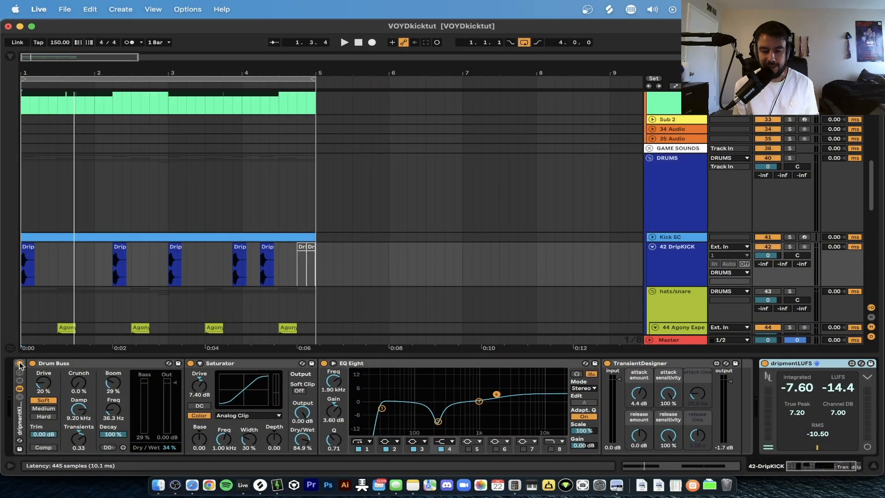
Step: Switch to Notes to read the VOYD kick note and return to the Live set
key("super+alt+p")
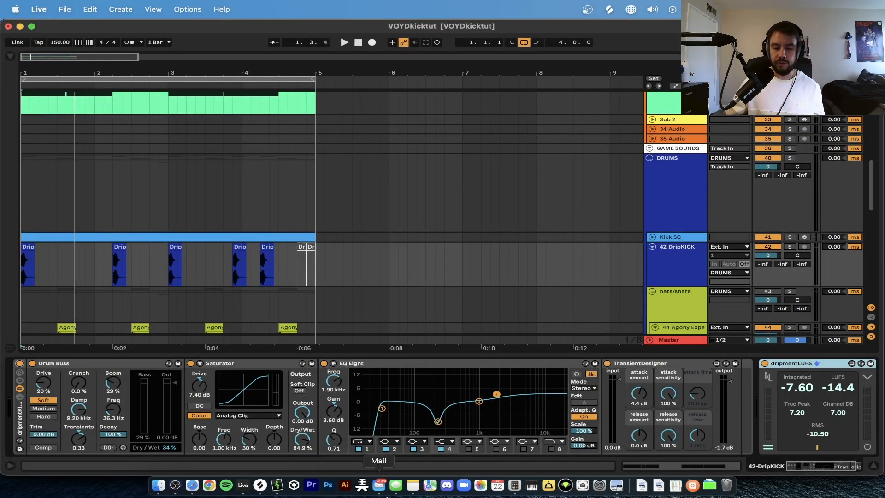
left_click(413, 496)
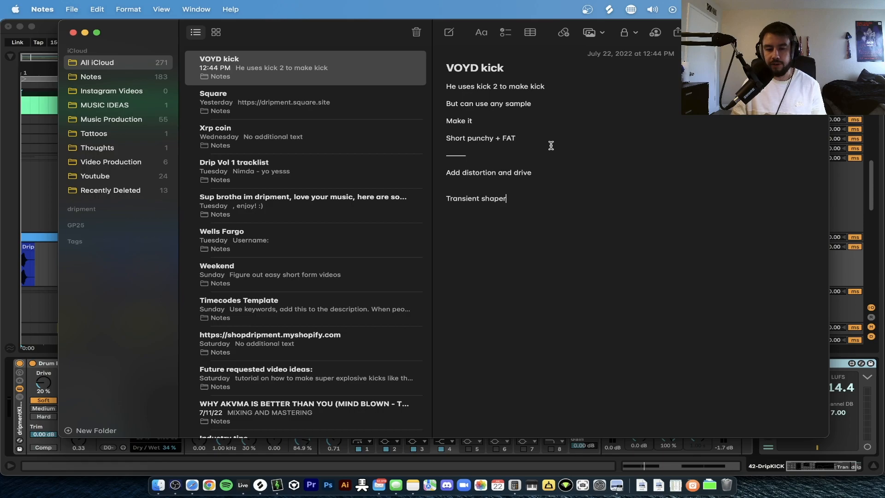
left_click(39, 178)
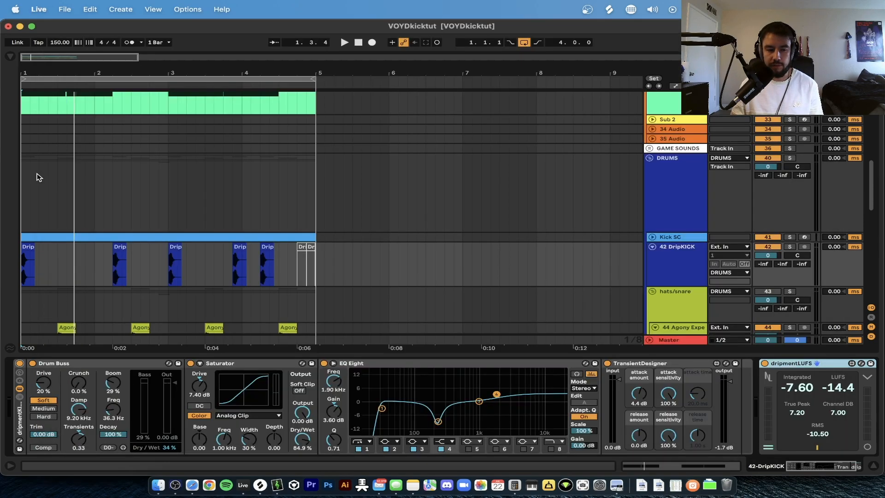
Step: Select the dripmentKICKFX rack and play the kick pattern with the rack enabled
scroll(317, 205, "down", 1)
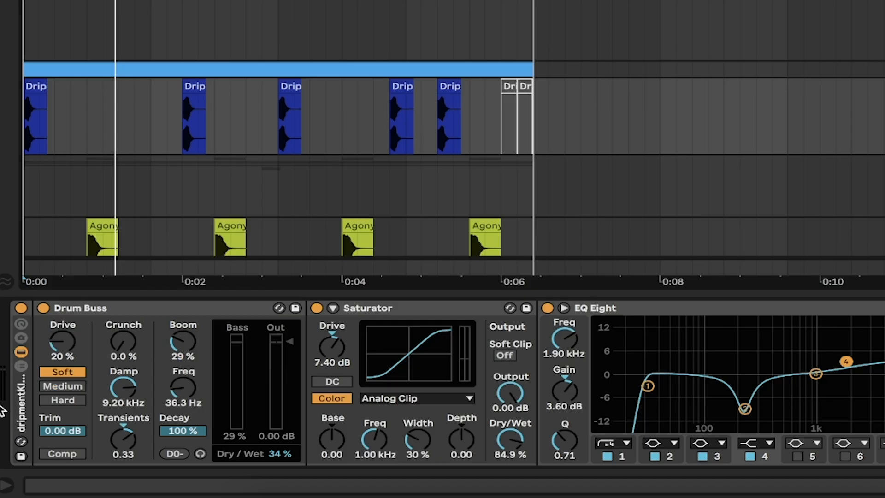
left_click(24, 381)
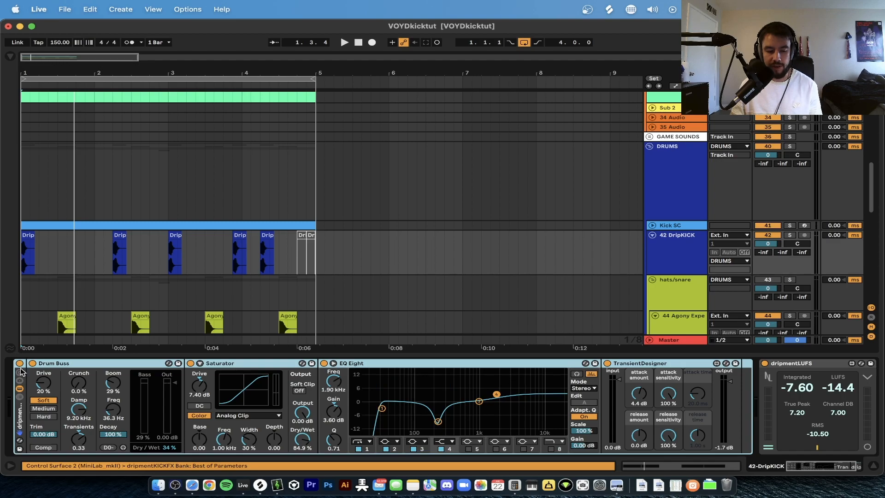
key("space")
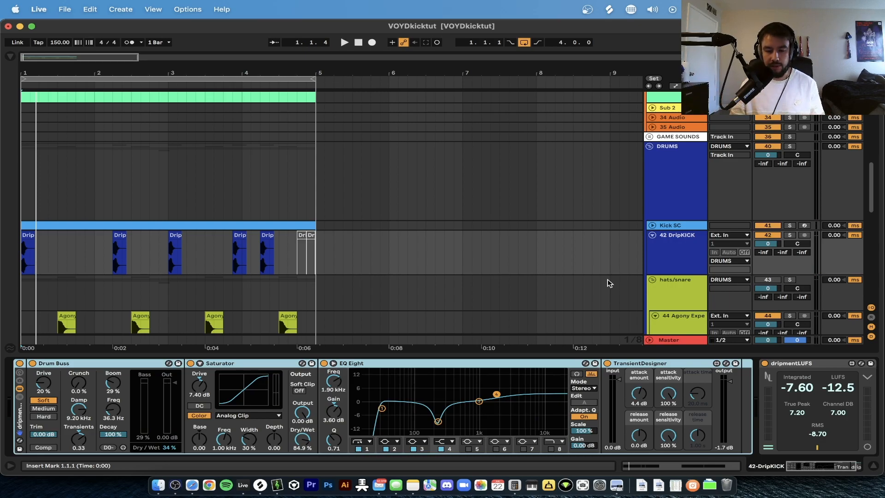
Step: Solo the 44 Agony Experimental Snare track, play it from its first clip, and unsolo it
left_click(415, 354)
scroll(386, 326, "down", 3)
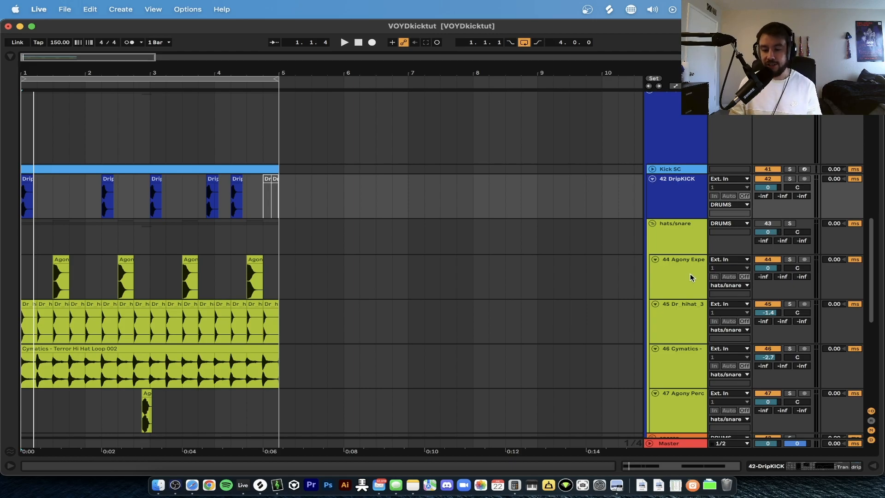
left_click(789, 259)
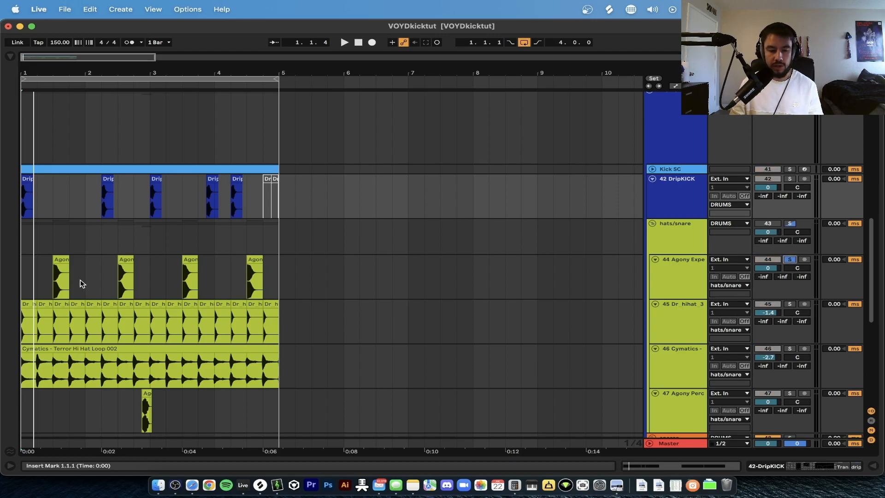
left_click(61, 281)
key("space")
left_click(790, 259)
Step: Bypass the effects rack on the DripKICK track and activate the hats/snare group
scroll(490, 254, "down", 2)
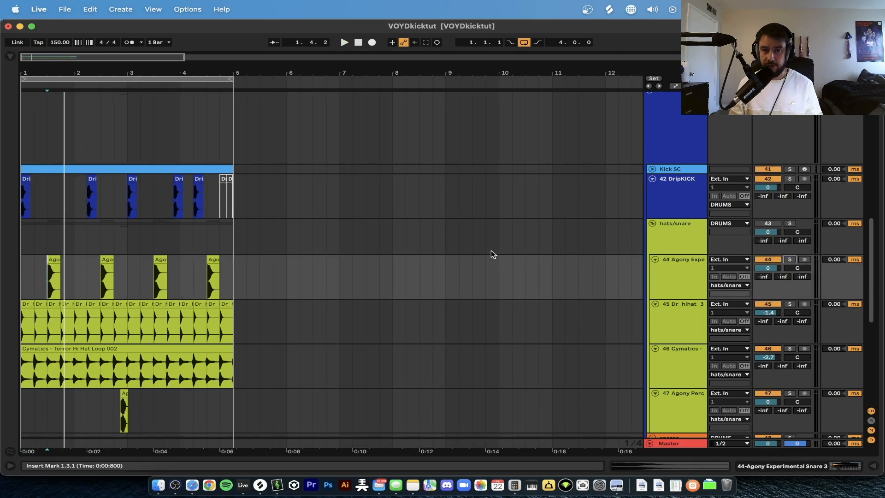
double_click(677, 192)
left_click(19, 364)
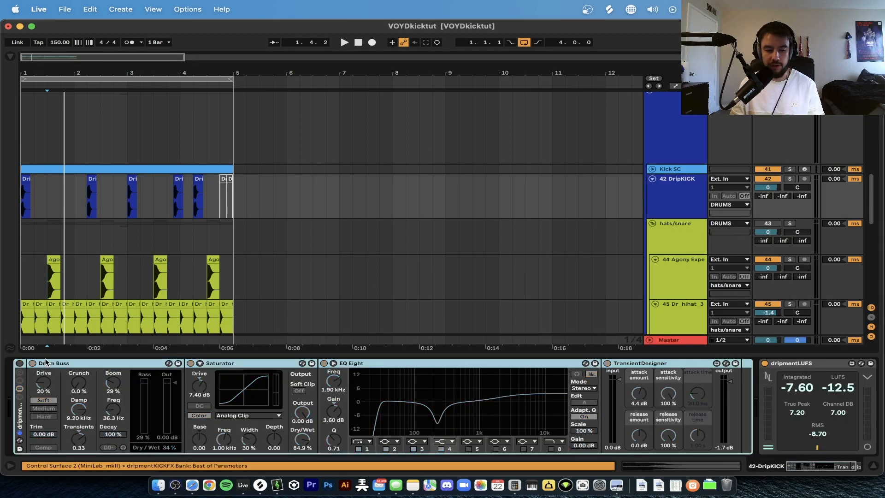
left_click_drag(44, 356, 44, 458)
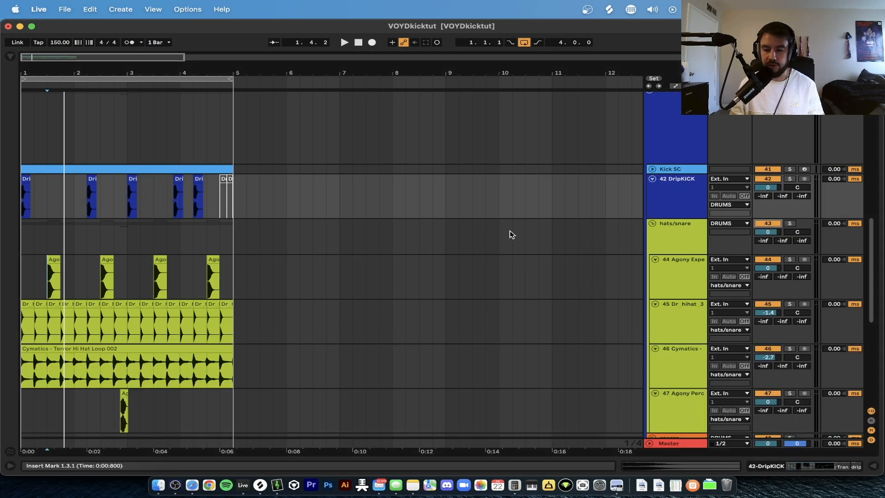
Step: Select the hats/snare group and play the full drum loop with the kick rack bypassed
scroll(511, 234, "down", 2)
left_click(677, 237)
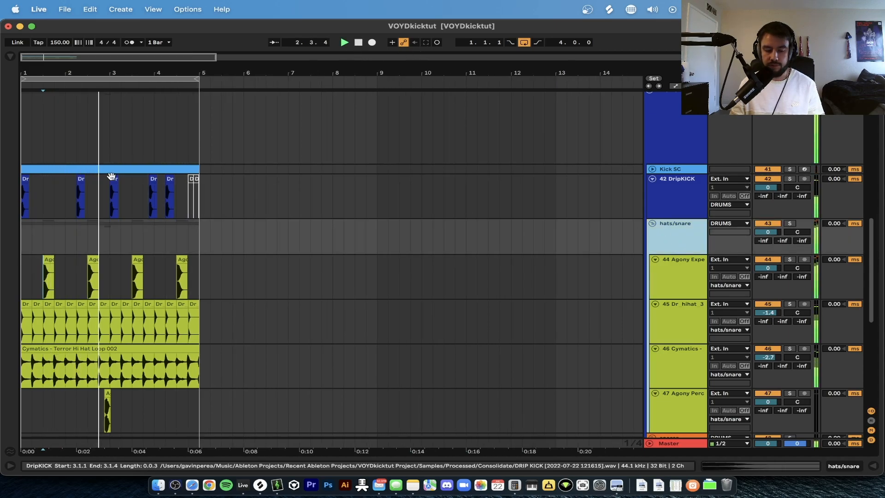
scroll(111, 176, "down", 2)
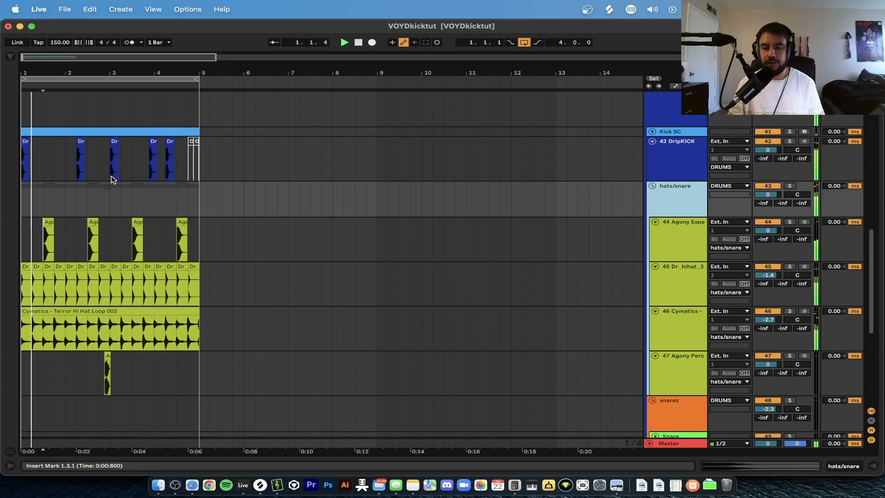
Step: Inspect the device chains of the DripKICK and 44 Agony Experimental Snare tracks
double_click(673, 162)
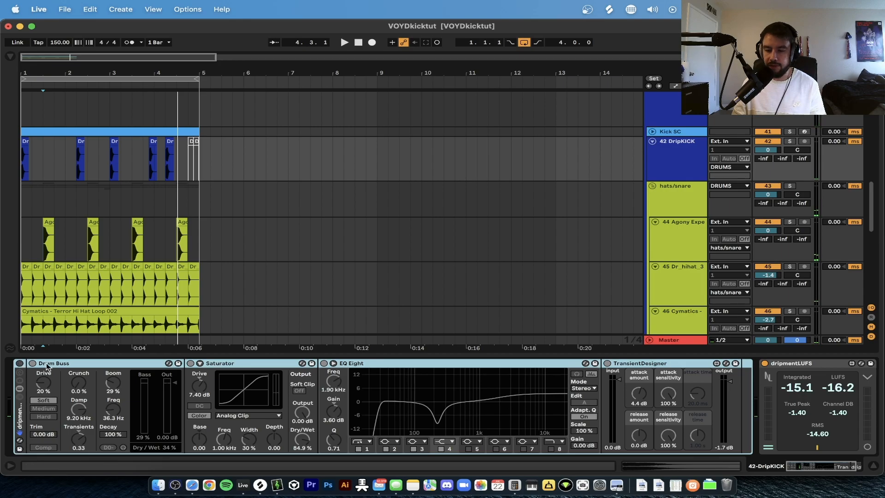
left_click(674, 242)
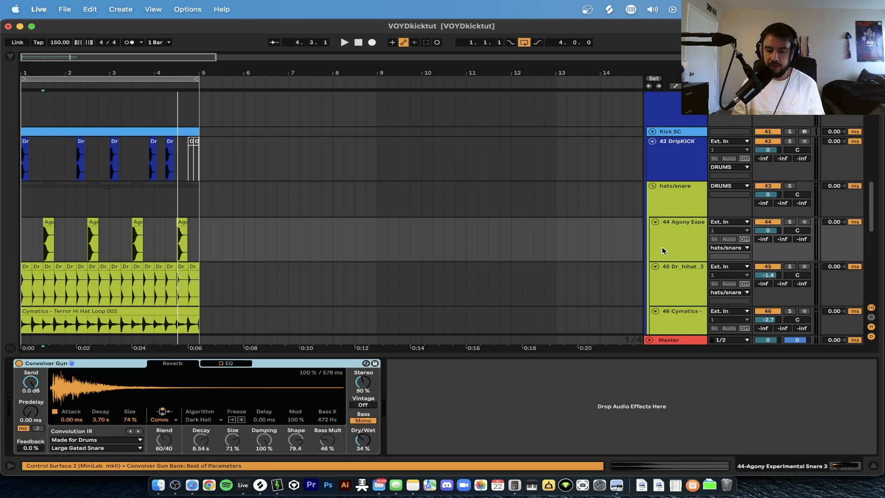
left_click(211, 355)
scroll(213, 358, "up", 2)
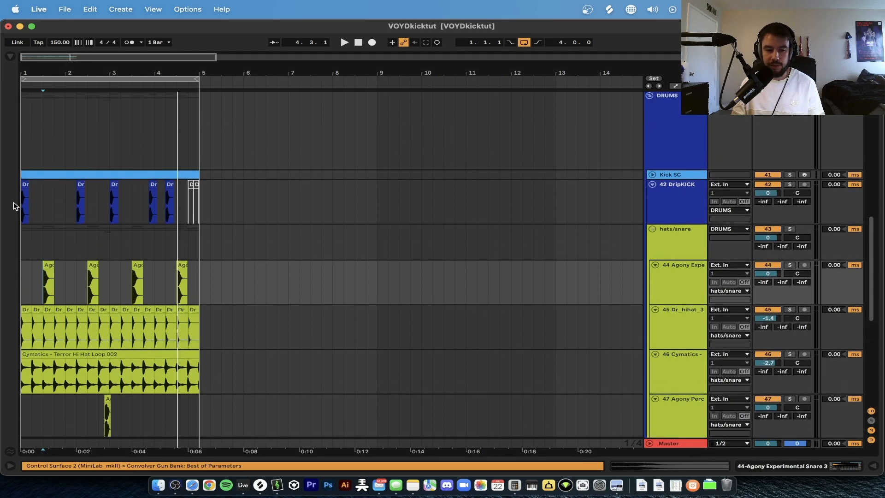
scroll(15, 206, "up", 5)
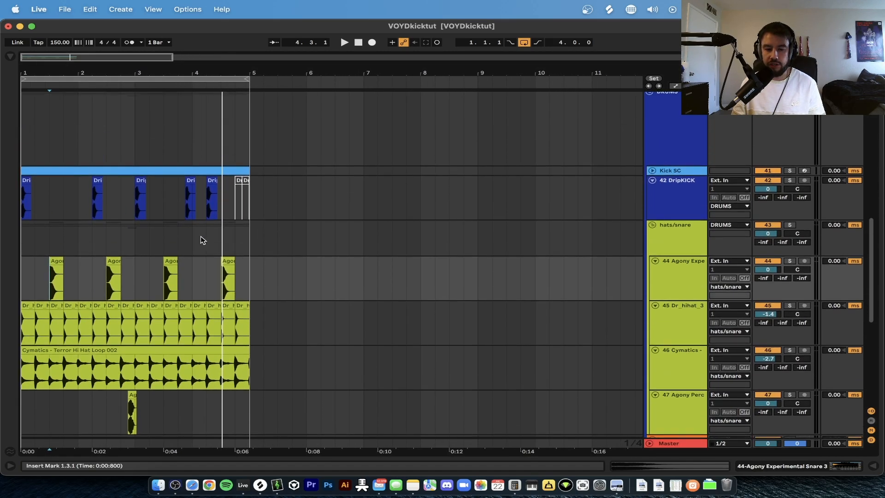
Step: Play the drum loop and re-enable the effects rack on the DripKICK track
double_click(676, 199)
key("space")
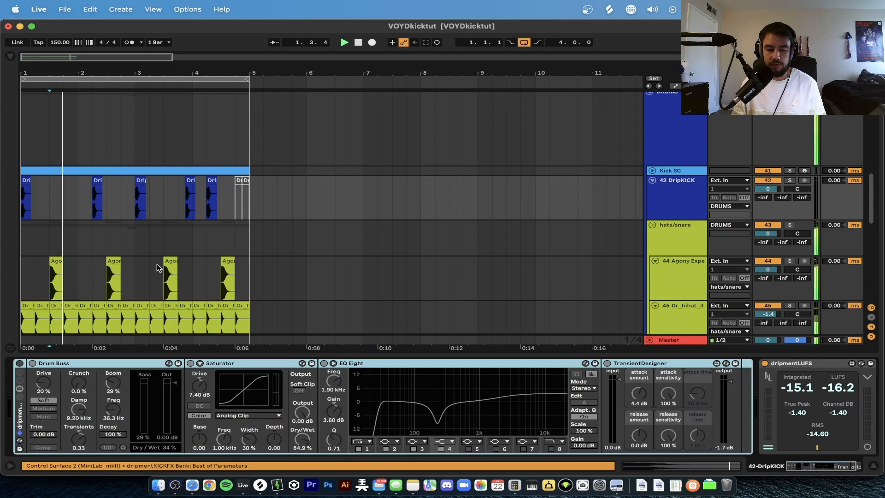
left_click(19, 364)
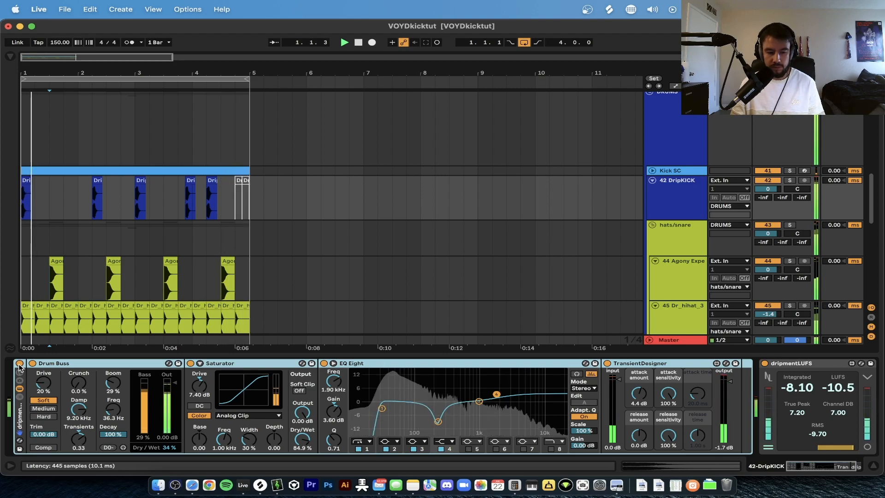
scroll(187, 217, "down", 3)
scroll(186, 217, "down", 2)
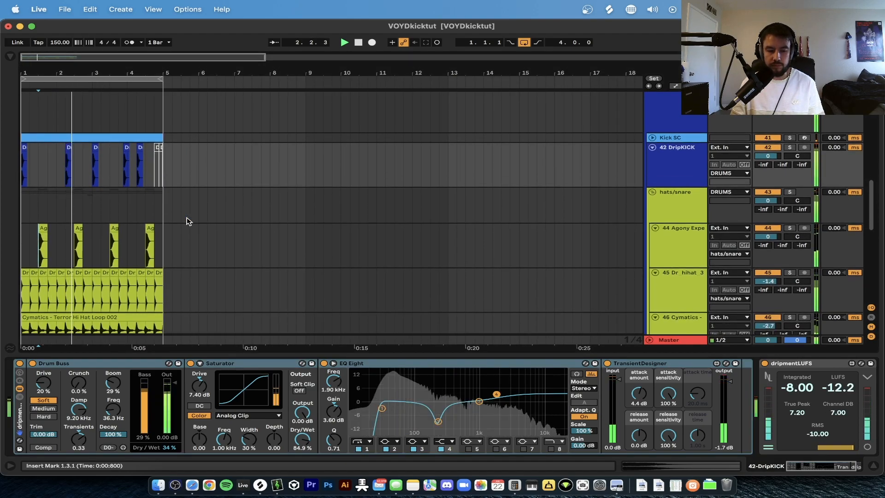
scroll(186, 222, "down", 1)
double_click(120, 355)
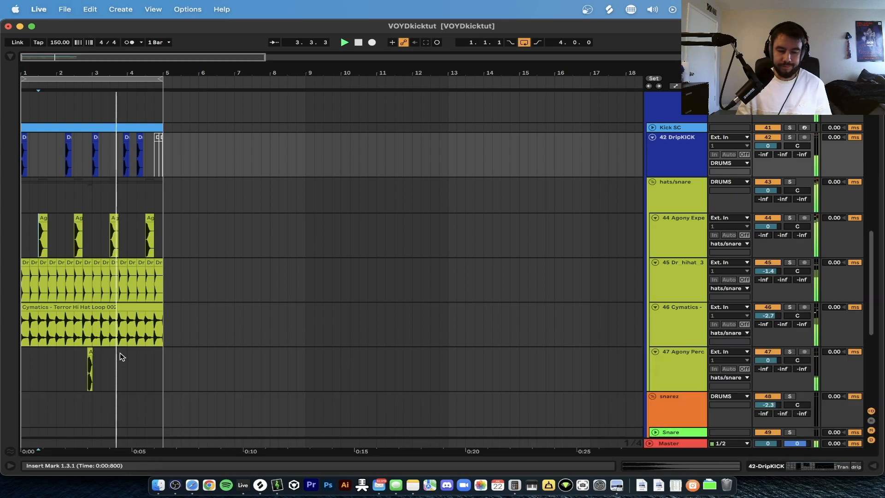
Step: Activate the Sub 1 track and listen to the loop with the drums and sub together
scroll(120, 353, "up", 10)
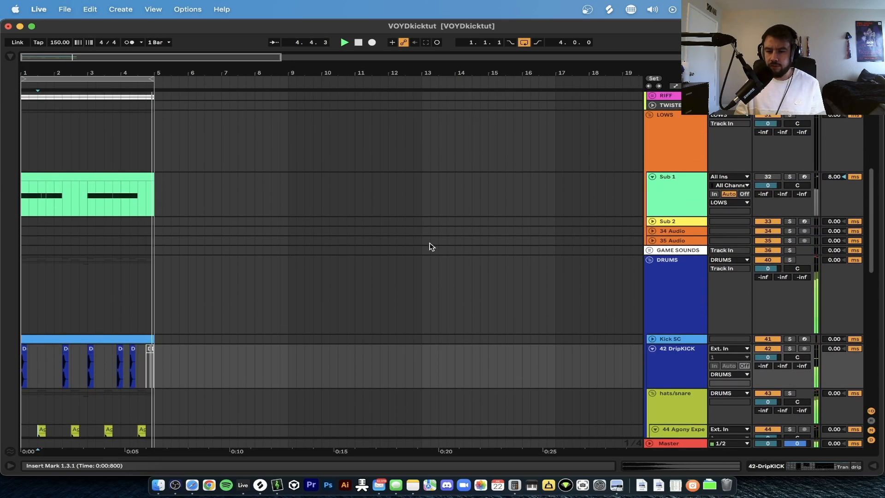
left_click(768, 177)
scroll(530, 198, "down", 1)
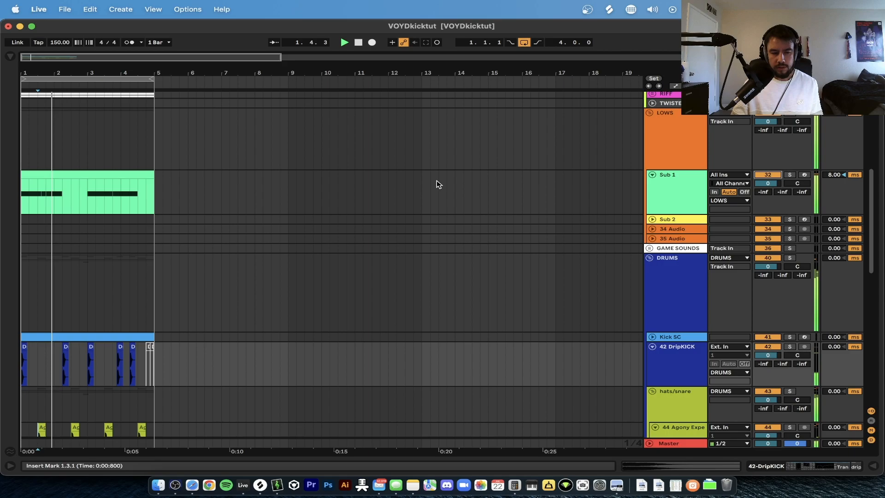
scroll(291, 206, "down", 2)
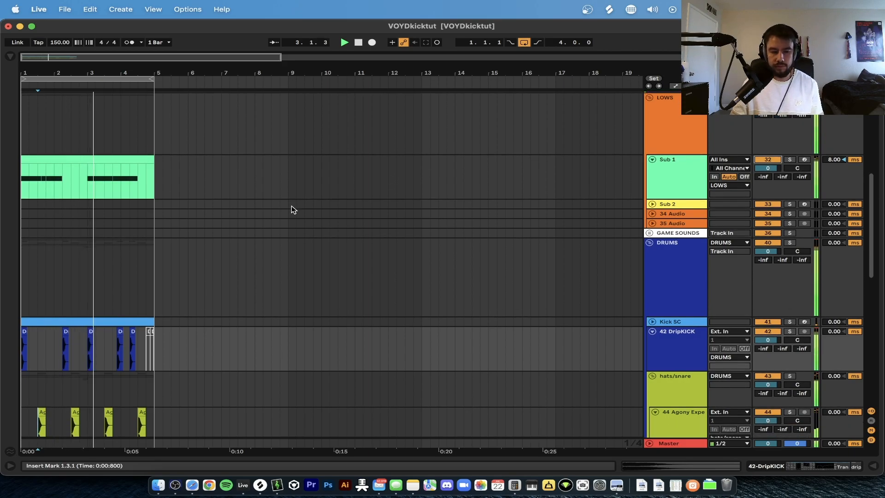
scroll(292, 205, "down", 2)
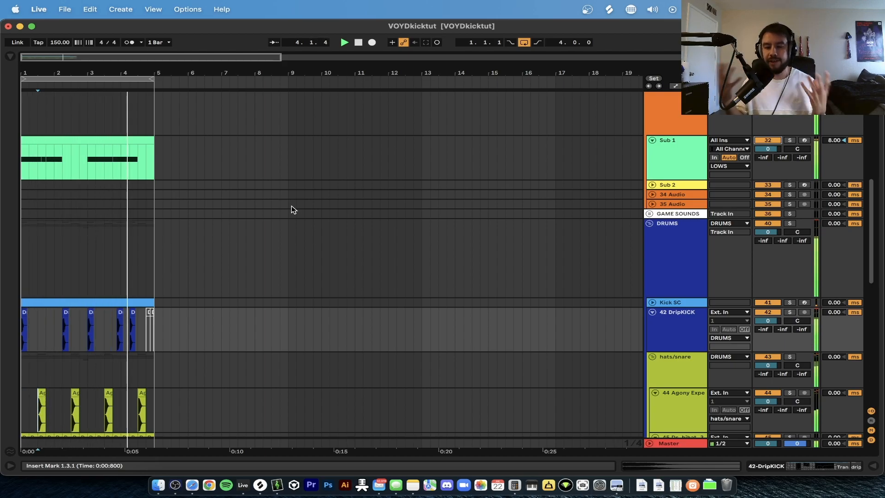
scroll(169, 217, "down", 2)
scroll(170, 222, "down", 3)
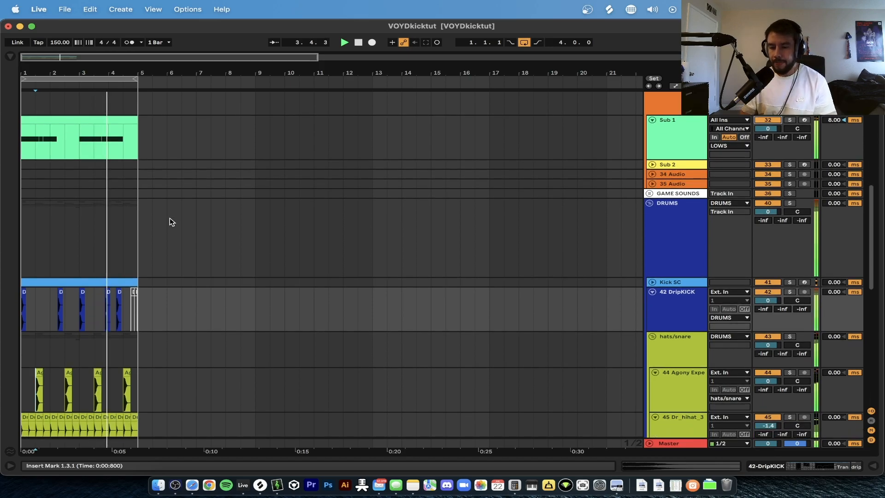
scroll(155, 205, "down", 3)
Step: Stop playback, unfold the Kick SC track, and show the DUCKING track's devices with the Kick ducker selected
scroll(72, 280, "up", 2)
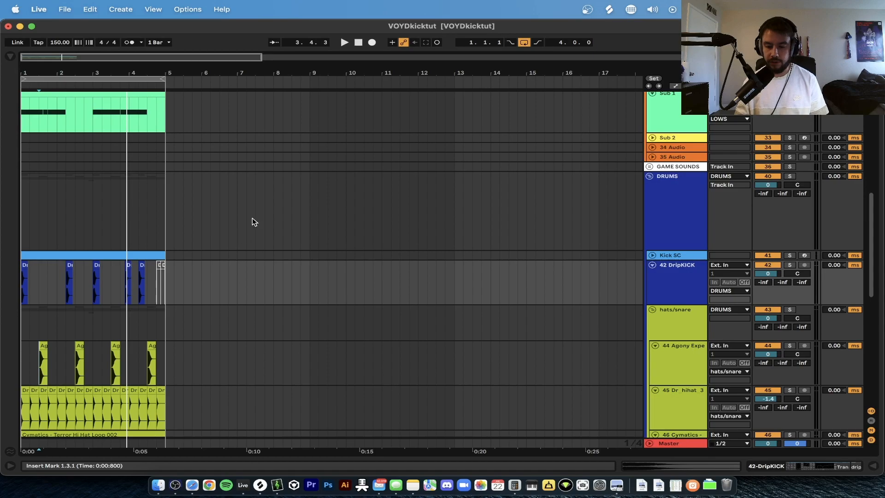
scroll(356, 201, "down", 2)
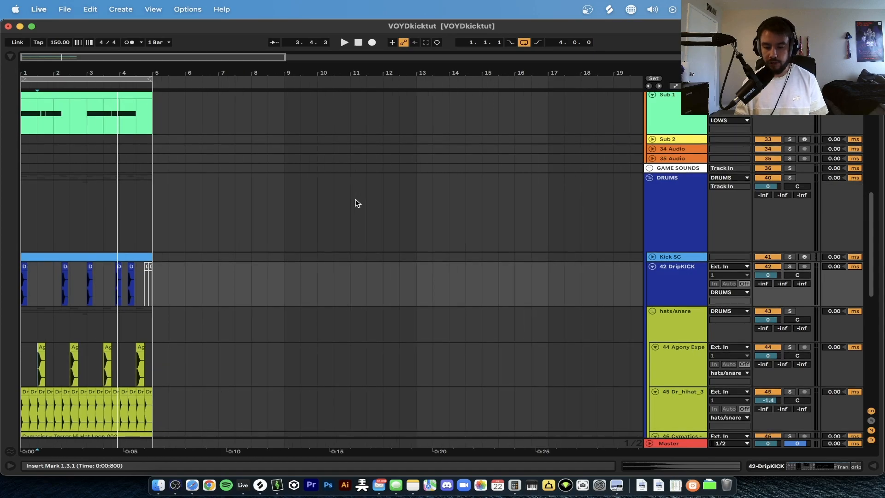
scroll(356, 201, "down", 2)
key("u")
scroll(585, 247, "down", 6)
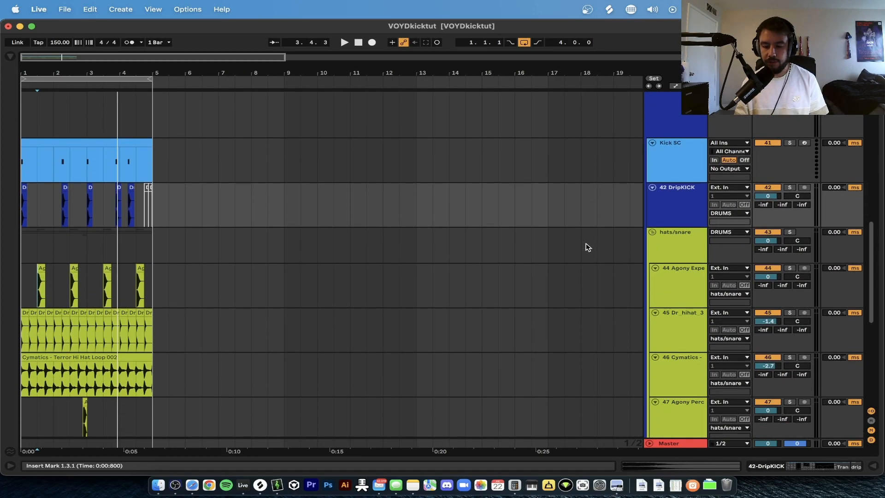
double_click(682, 364)
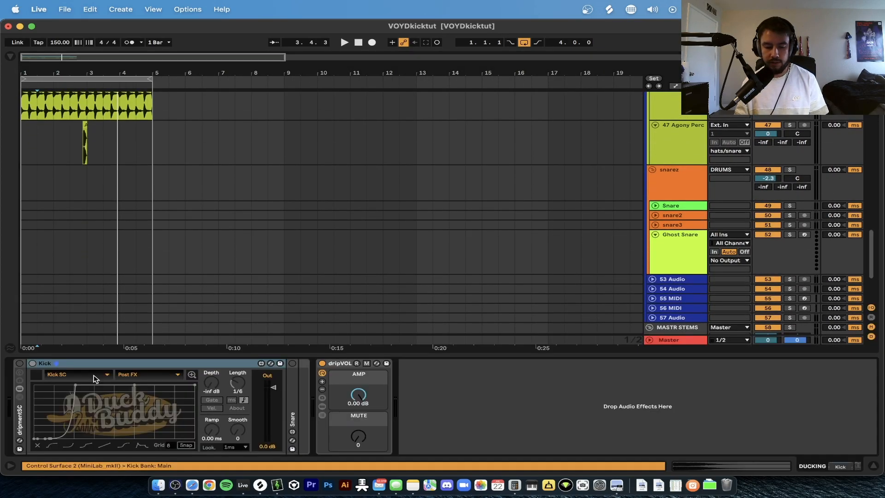
left_click(70, 364)
Step: Play part of the loop and examine how the Kick SC notes line up with the DripKICK clips
key("space")
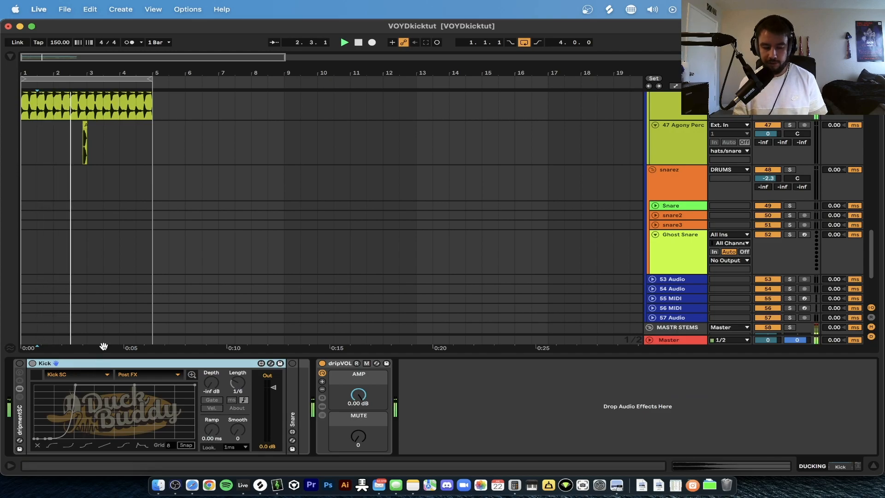
scroll(60, 226, "up", 8)
key("space")
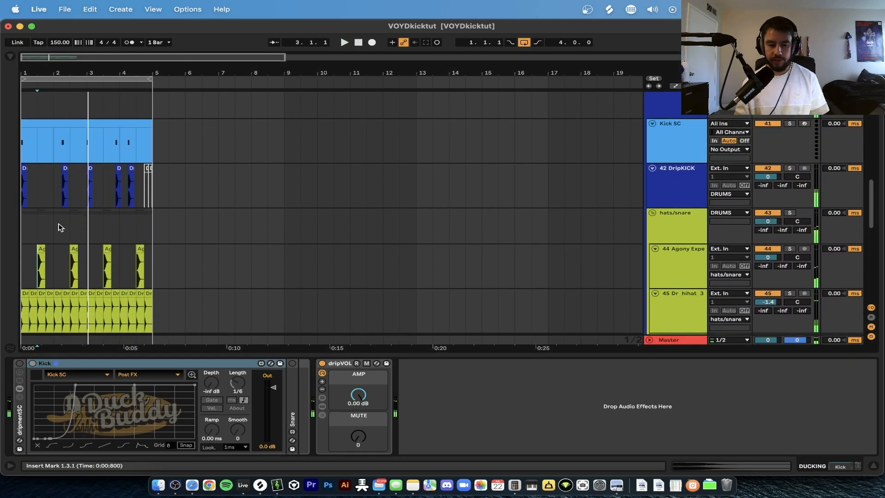
key("plus")
key("plus")
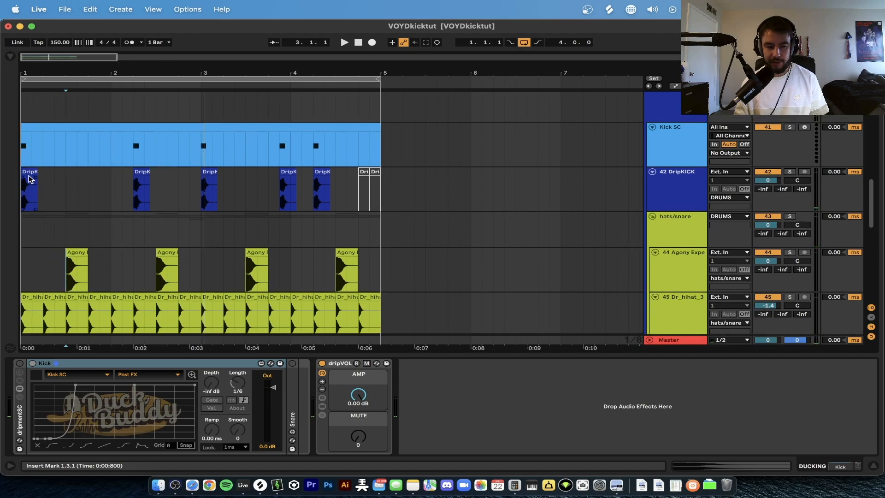
Step: Open the Kick SC clip to look at its C3 notes, and close the note view
left_click(84, 131)
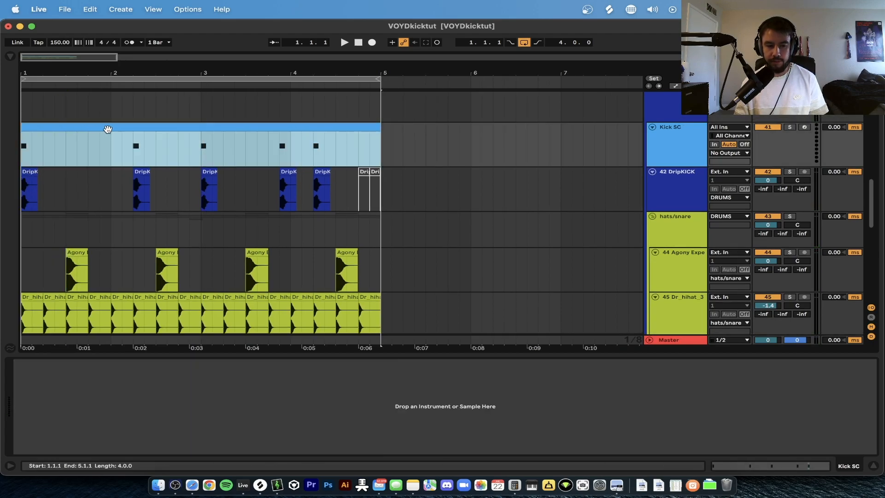
double_click(104, 127)
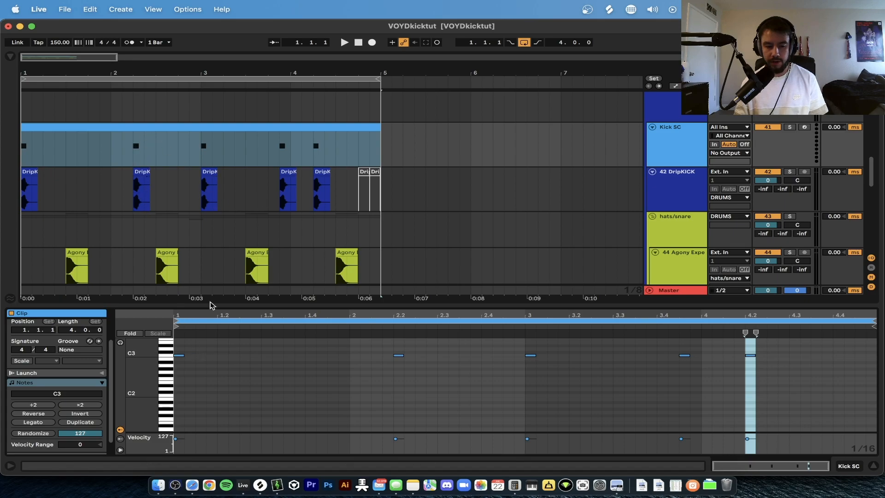
key("super+alt+l")
Step: Show the DUCKING track's devices and choose Kick SC as the trigger source of the enabled Kick ducker
scroll(346, 214, "down", 10)
double_click(677, 387)
left_click(84, 370)
left_click(78, 327)
scroll(269, 195, "up", 10)
scroll(266, 196, "up", 2)
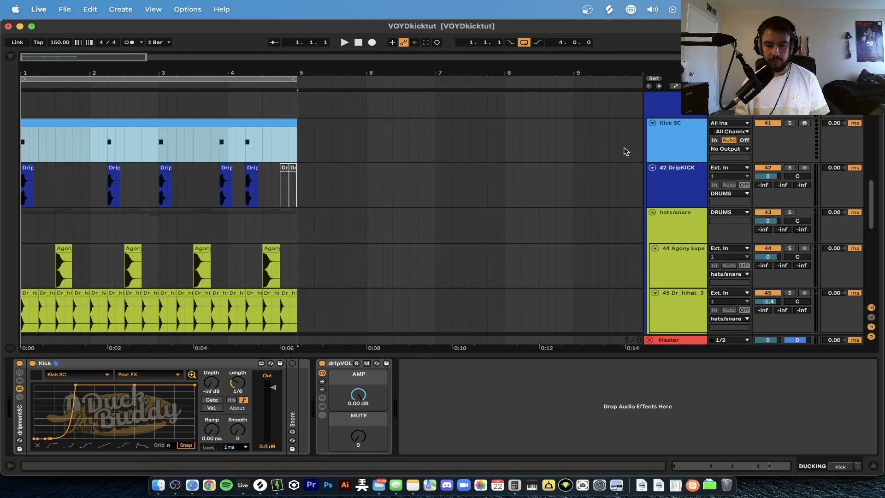
Step: Play the loop with the Kick ducker active and compare its curve with the Kick SC notes and DripKICK clips
left_click(612, 154)
scroll(612, 290, "down", 10)
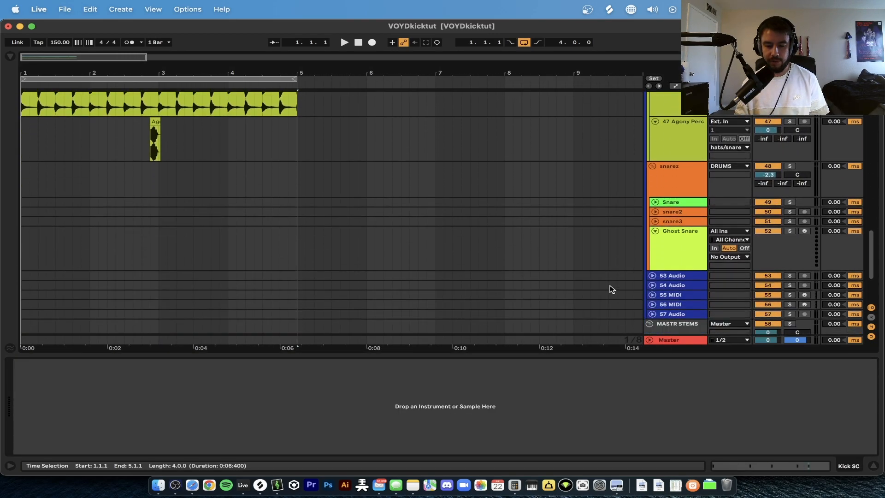
left_click(463, 278)
scroll(462, 277, "down", 1)
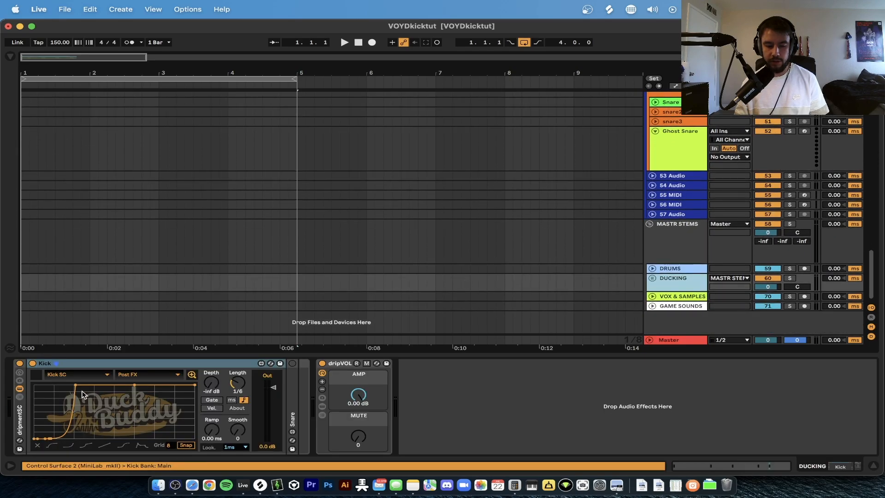
key("space")
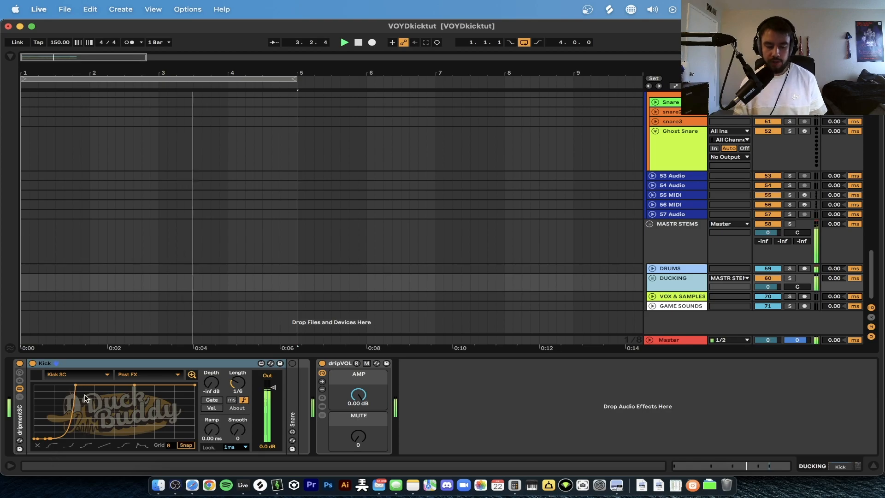
scroll(107, 239, "up", 10)
scroll(102, 232, "up", 5)
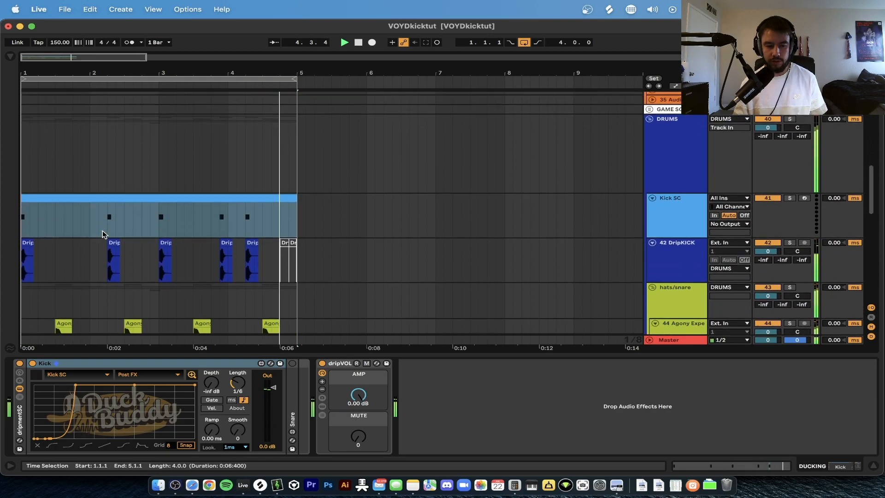
key("space")
Step: Listen to the loop with the Kick ducker bypassed, and listen again with it re-enabled
left_click(33, 363)
key("space")
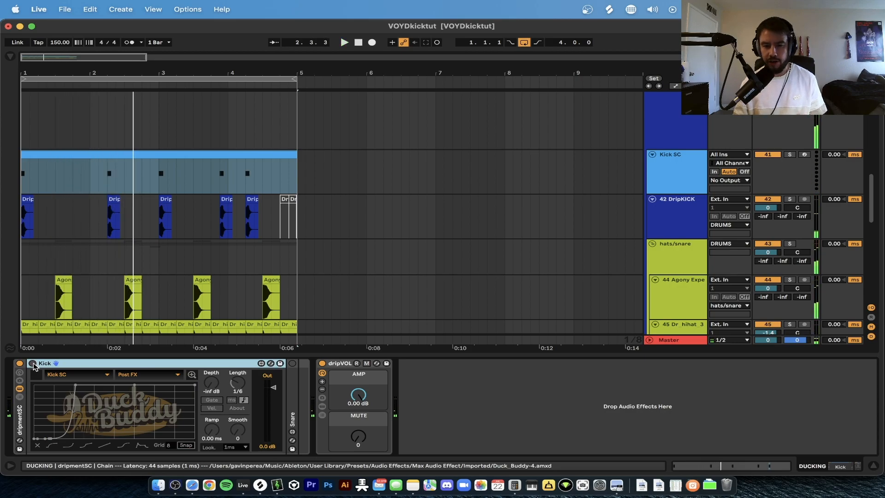
key("space")
key("space")
left_click(32, 364)
key("space")
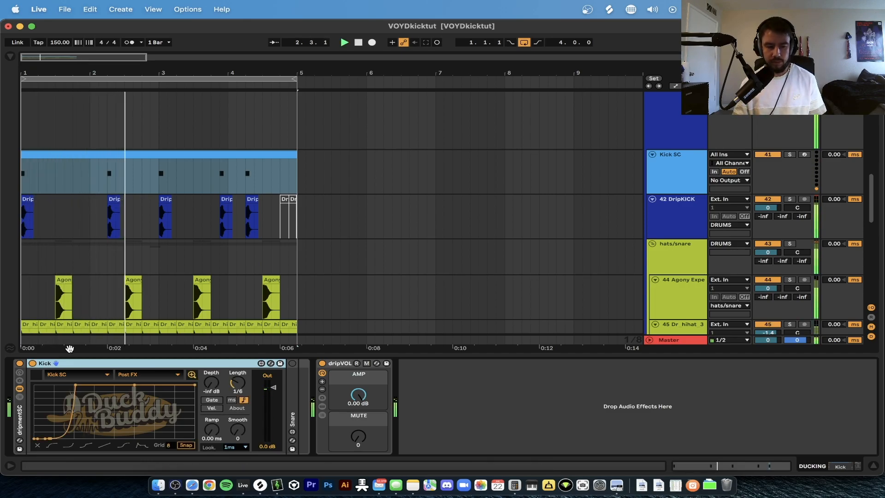
Step: Try a Kick ducker Length of 1/4 while the loop plays, shorten it again, and hide the device view
left_click(239, 385)
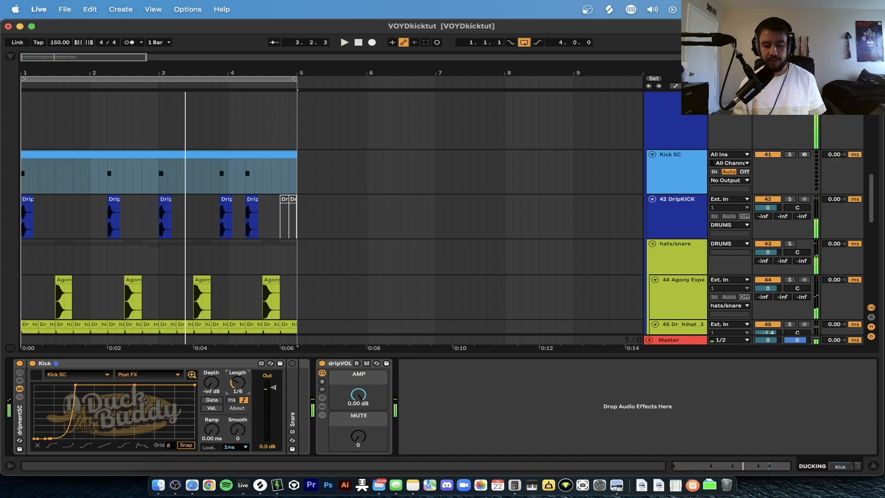
left_click_drag(240, 385, 241, 387)
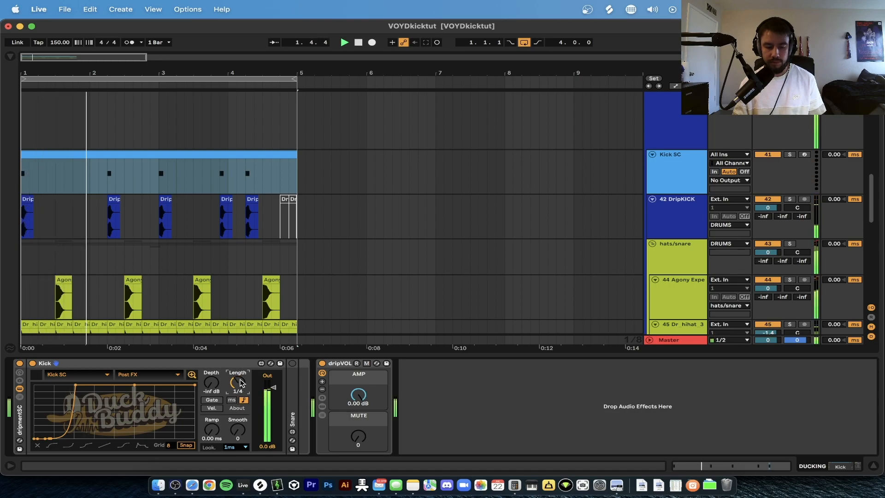
left_click_drag(241, 387, 241, 392)
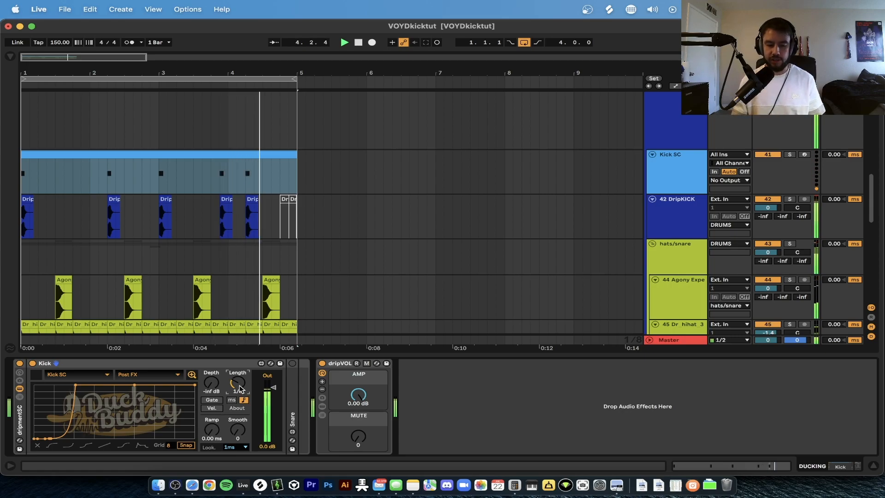
key("super+alt+l")
key("space")
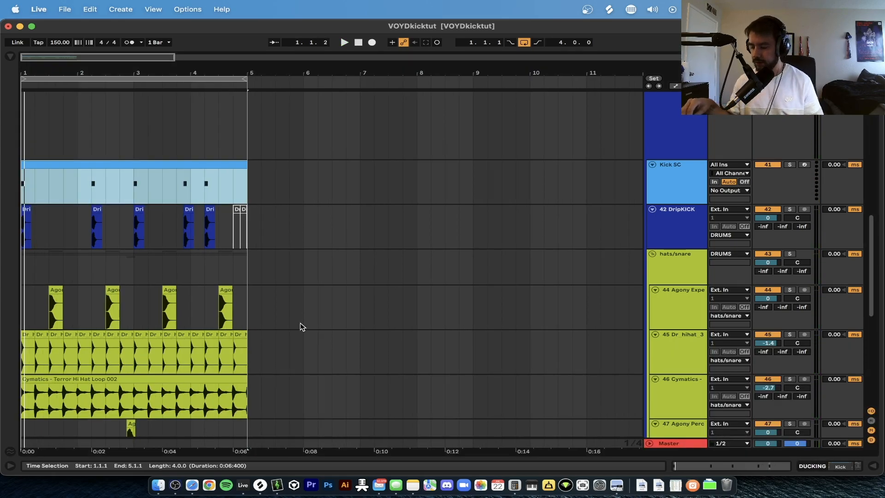
Step: Play the loop and look over the drum, sub and bass tracks in the arrangement
scroll(300, 322, "up", 2)
key("space")
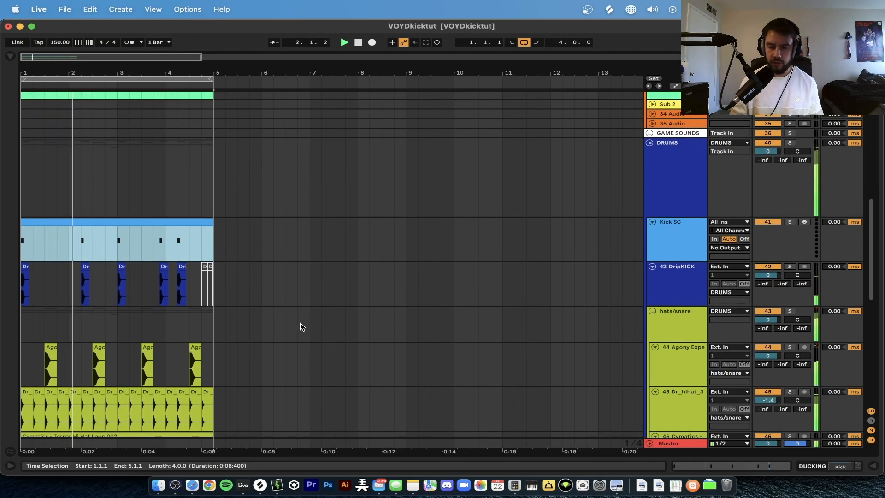
scroll(300, 322, "up", 6)
scroll(300, 322, "down", 3)
scroll(300, 322, "up", 3)
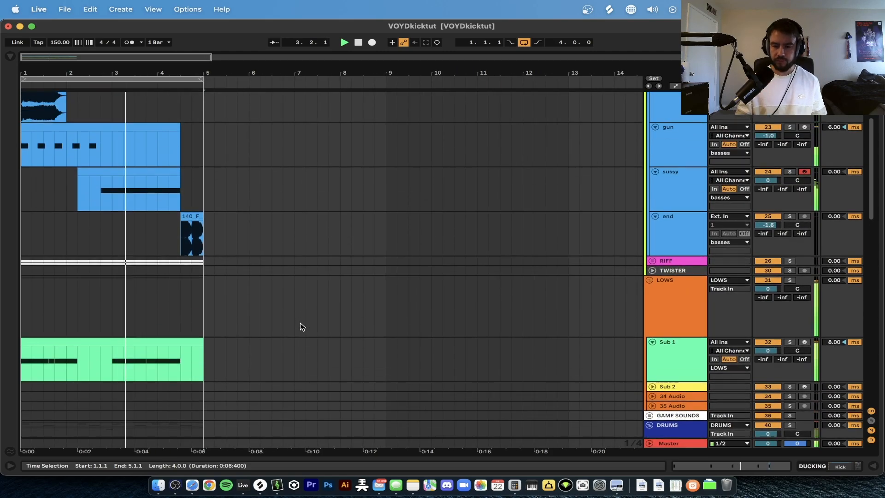
Step: Activate the basses group and play the loop with the basses, drums and sub together
scroll(661, 173, "up", 2)
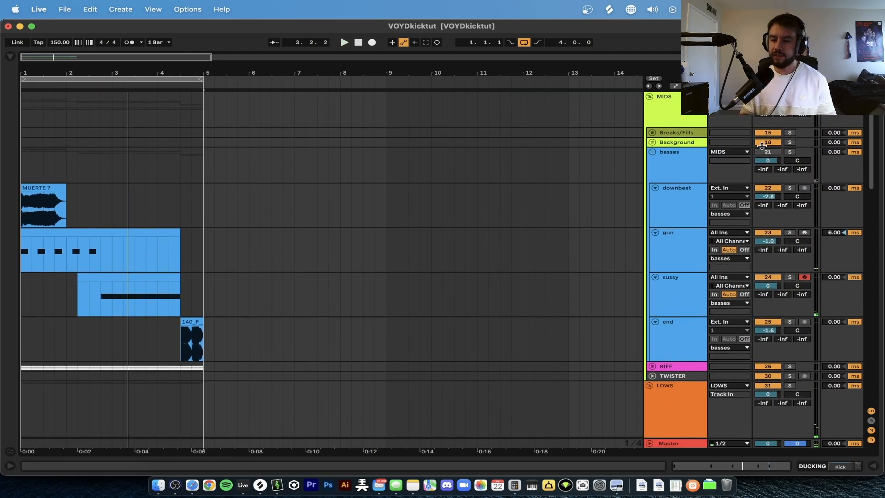
scroll(455, 179, "up", 3)
scroll(454, 179, "down", 1)
scroll(454, 179, "down", 1)
key("space")
scroll(235, 213, "down", 1)
scroll(235, 213, "down", 1)
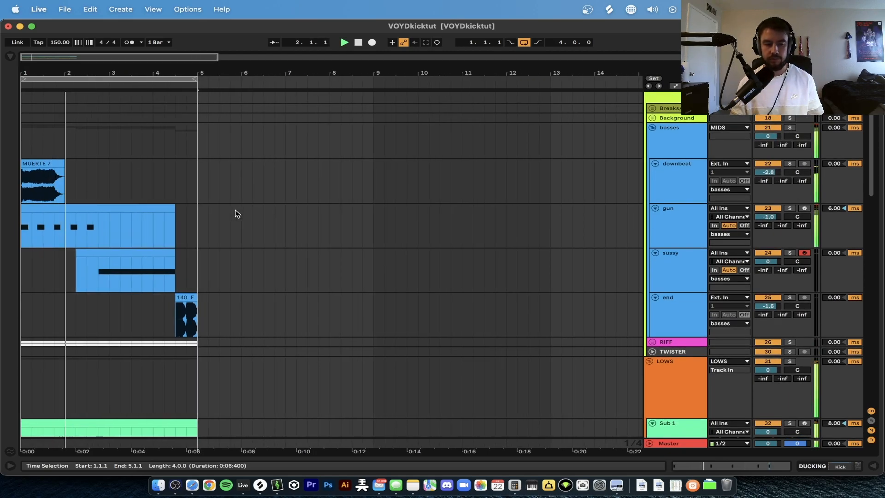
scroll(235, 214, "down", 2)
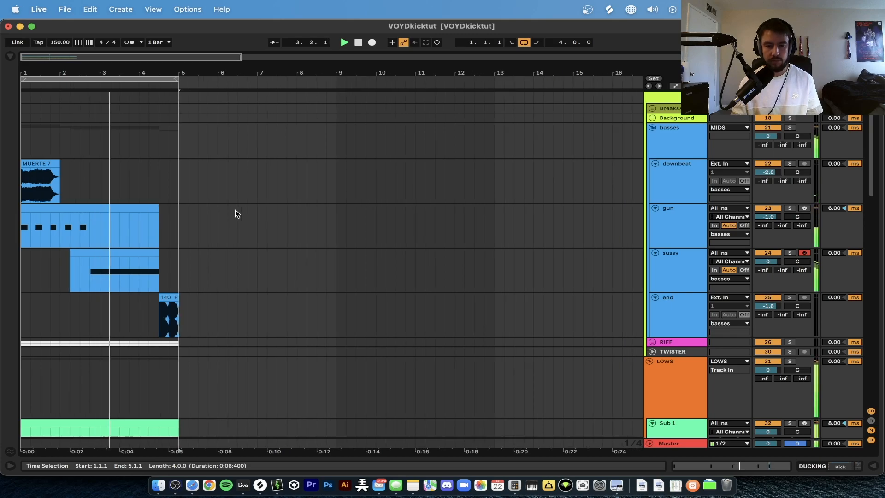
Step: Open the clip on the gun track to look at its D0 notes during playback, and close the note view
scroll(235, 213, "down", 2)
scroll(192, 221, "down", 1)
double_click(79, 184)
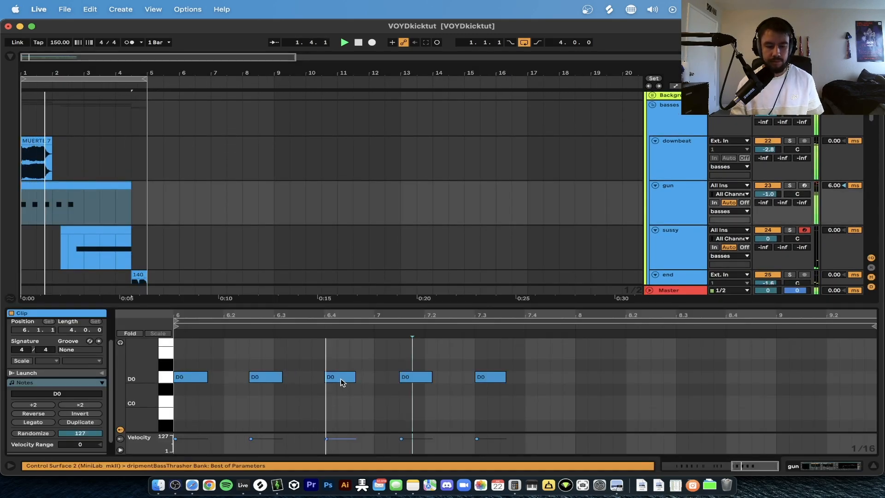
key("super+alt+l")
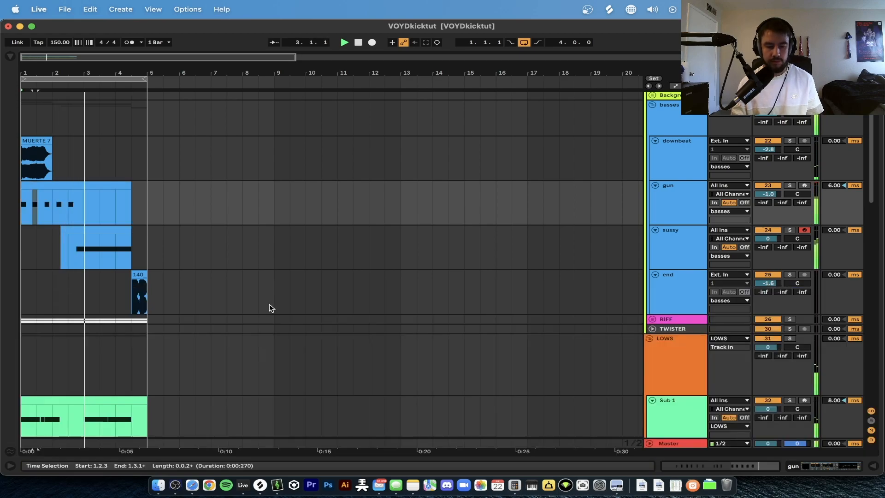
Step: Fold the basses group and stop playback
scroll(269, 303, "down", 1)
scroll(269, 303, "down", 1)
scroll(269, 308, "down", 2)
left_click(653, 96)
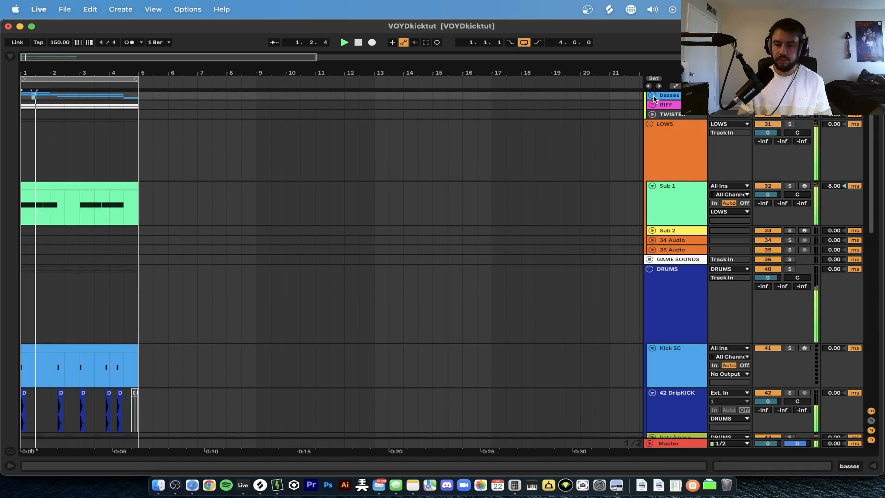
scroll(485, 137, "up", 3)
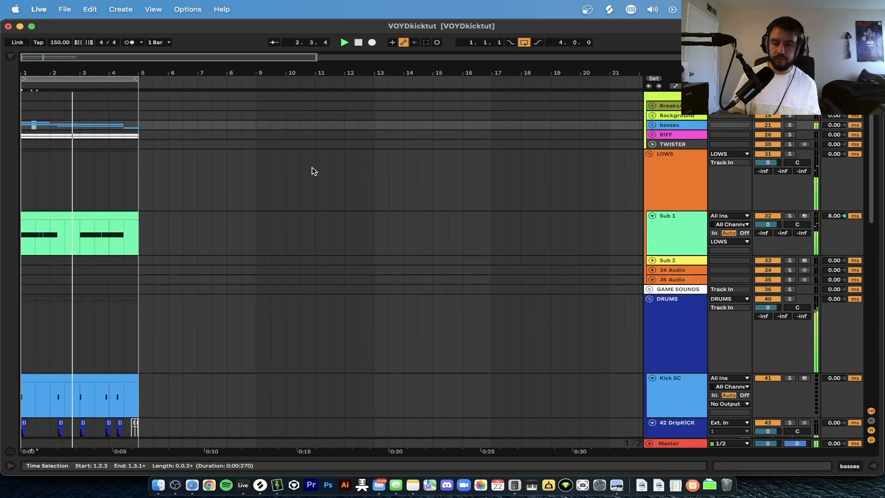
key("space")
Step: Show the DripKICK track's devices and switch off its effects rack
scroll(312, 171, "down", 2)
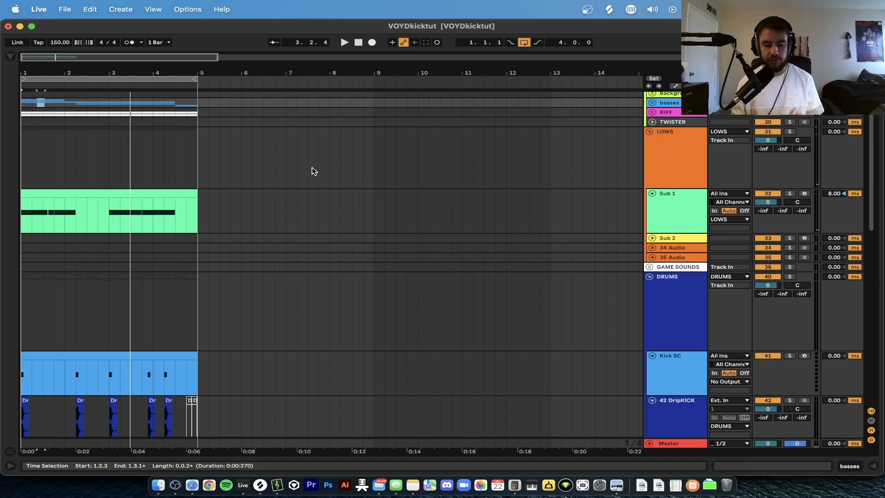
scroll(253, 258, "down", 3)
scroll(636, 346, "down", 12)
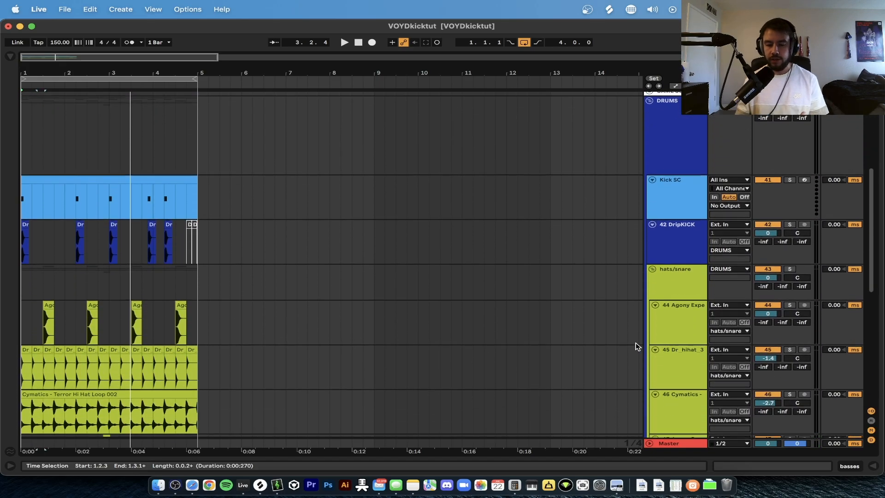
left_click(318, 205)
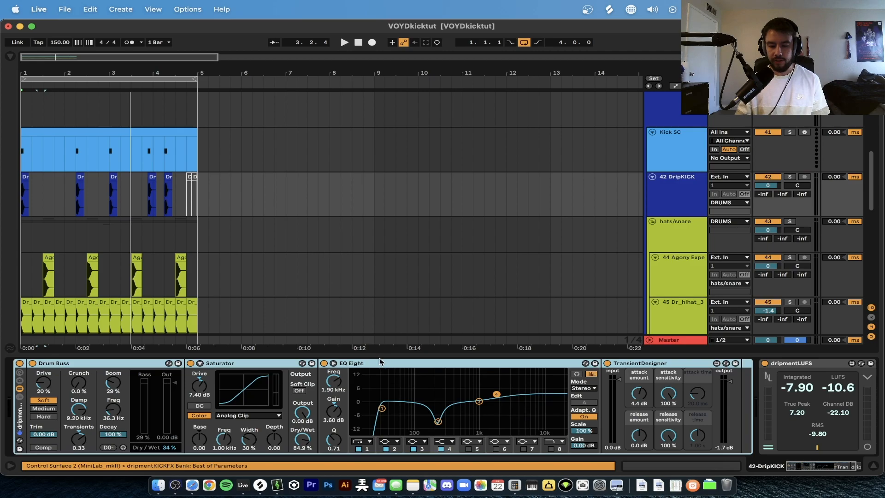
left_click(385, 249)
left_click(676, 205)
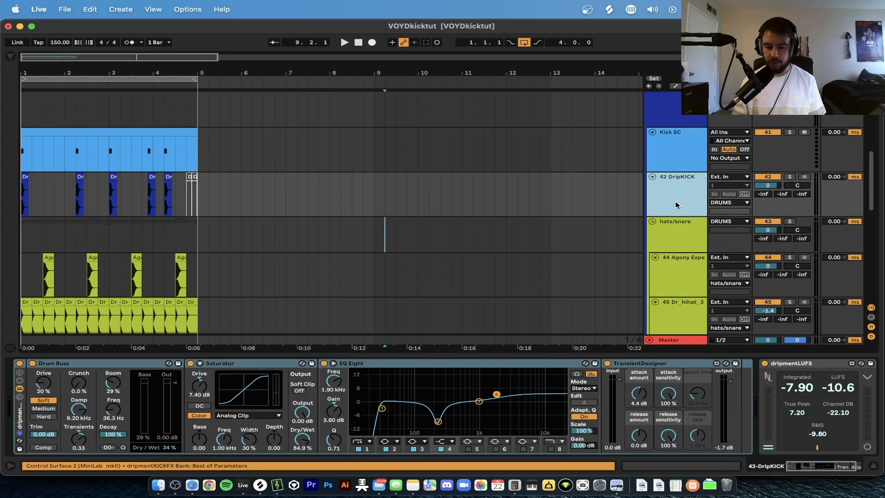
left_click(20, 364)
Step: Play the loop from the start with the DripKICK effects rack bypassed and view the drum tracks
scroll(722, 152, "up", 15)
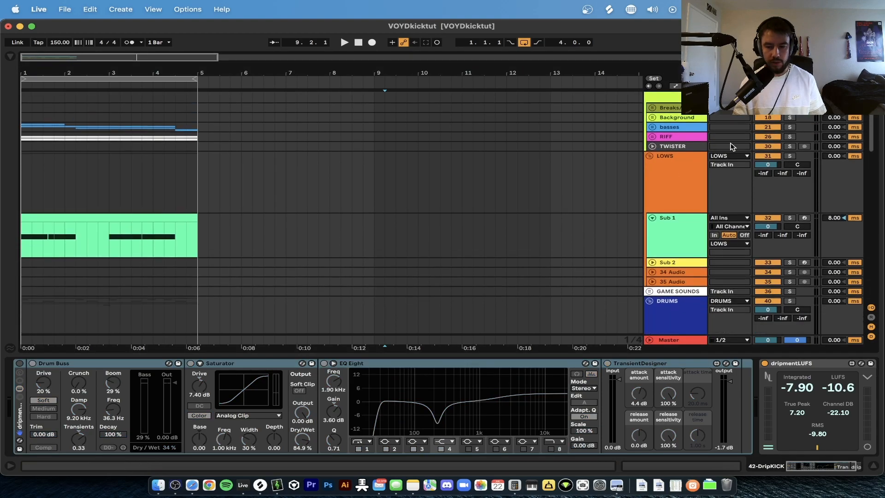
scroll(410, 217, "down", 8)
key("Home")
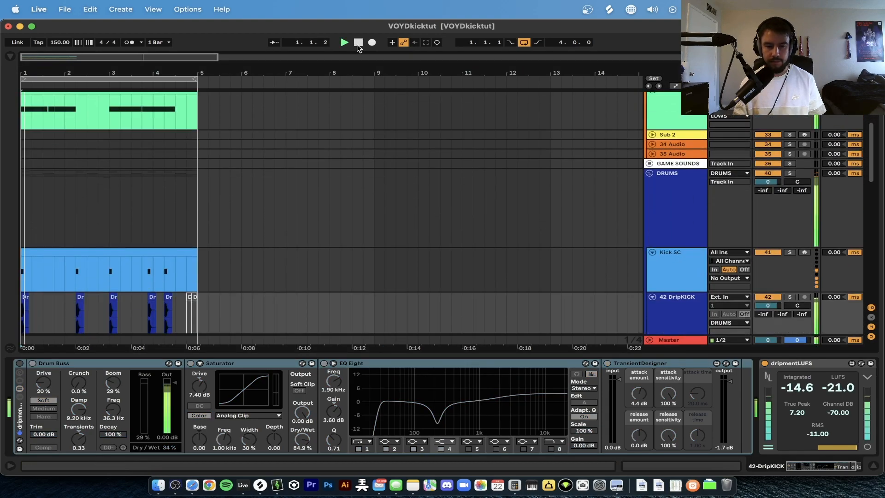
scroll(583, 266, "down", 4)
left_click(666, 213)
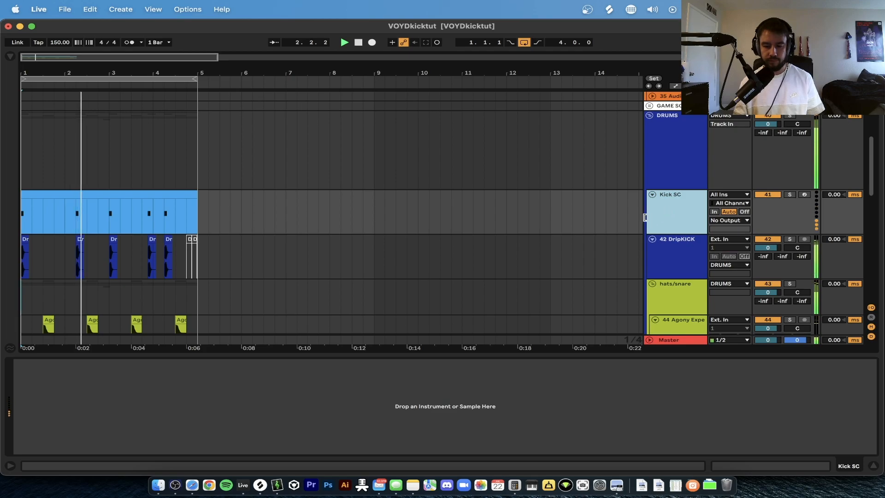
scroll(663, 261, "down", 1)
scroll(659, 276, "down", 2)
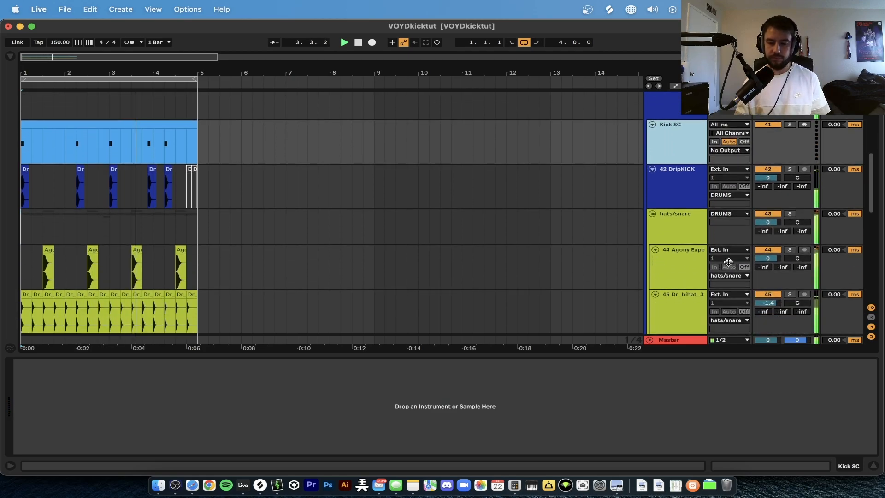
Step: Deactivate the hats/snare group and replay the loop from the start
scroll(768, 214, "up", 6)
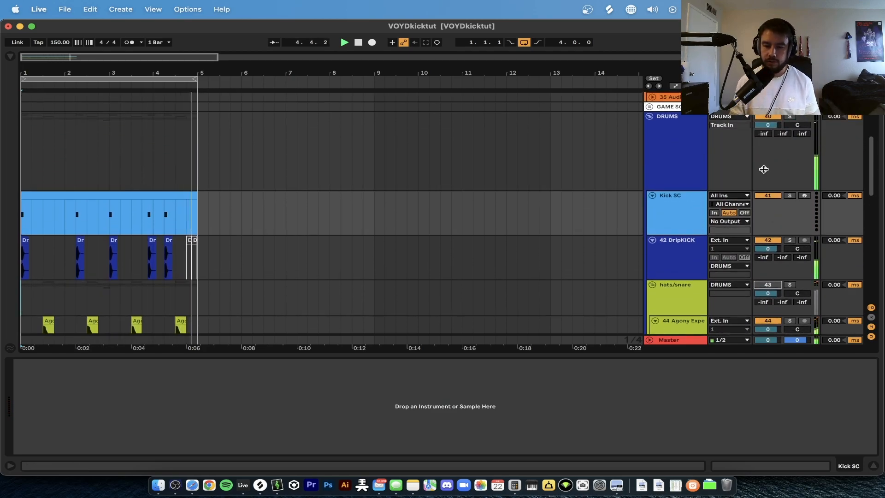
scroll(350, 268, "down", 4)
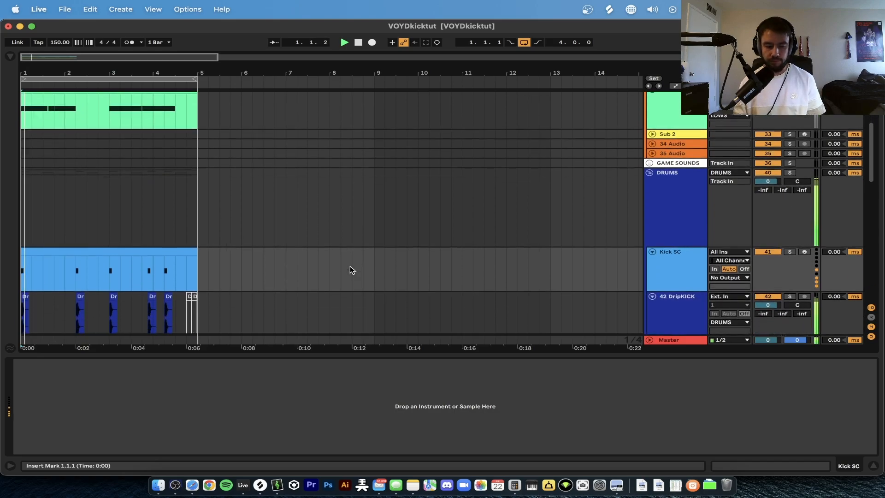
scroll(349, 269, "down", 1)
Step: Stop playback, show the DripKICK track's devices, and examine the first DripKICK clip's waveform against the Kick SC note above it
left_click(684, 248)
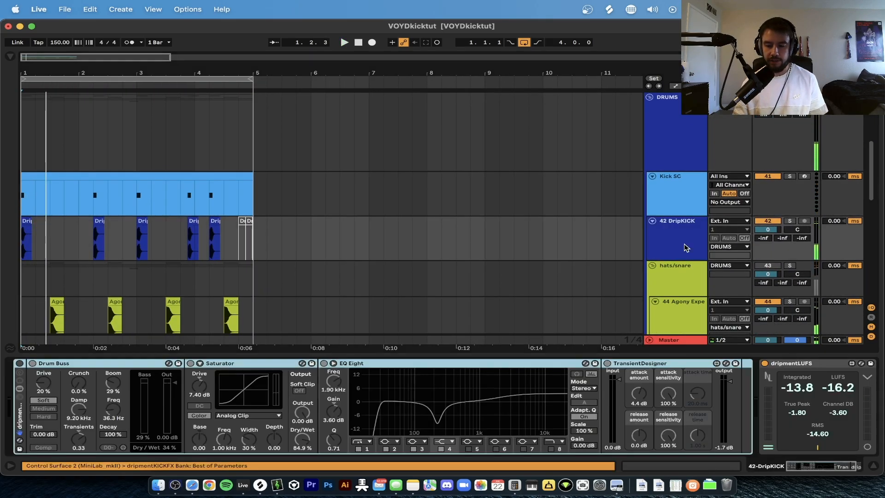
scroll(46, 213, "down", 1)
scroll(46, 214, "up", 10)
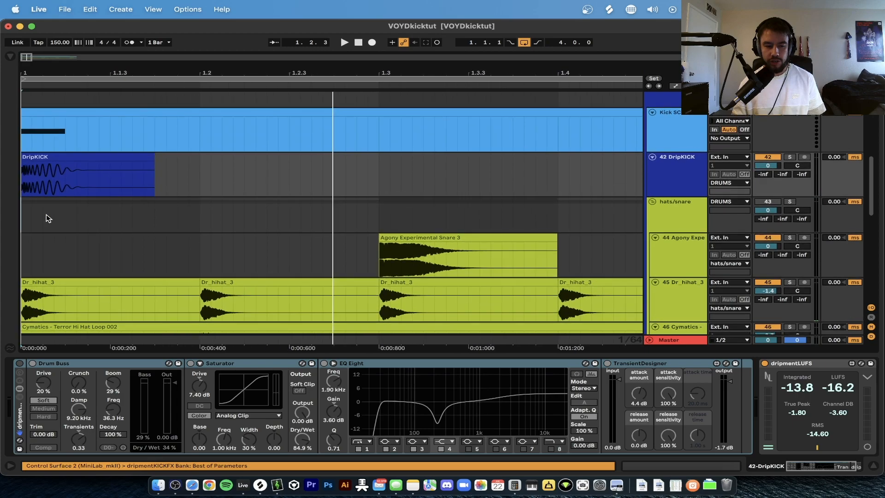
scroll(46, 214, "up", 2)
scroll(46, 214, "up", 3)
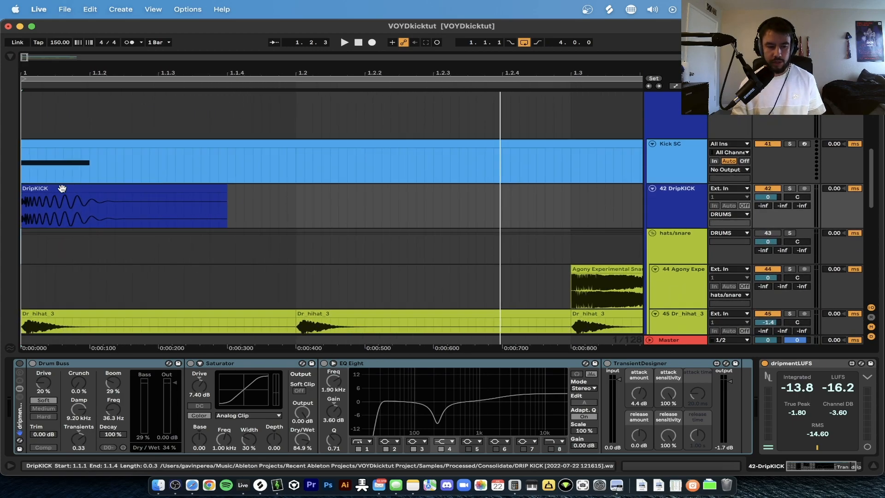
Step: Try different fade-out lengths and curves on the first DripKICK clip while playing the loop, and remove the fade
left_click(84, 202)
left_click(673, 87)
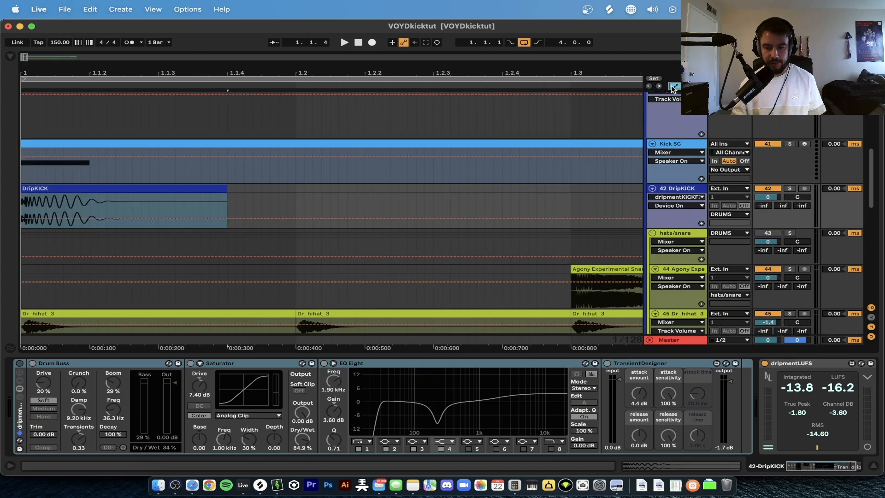
left_click(224, 198)
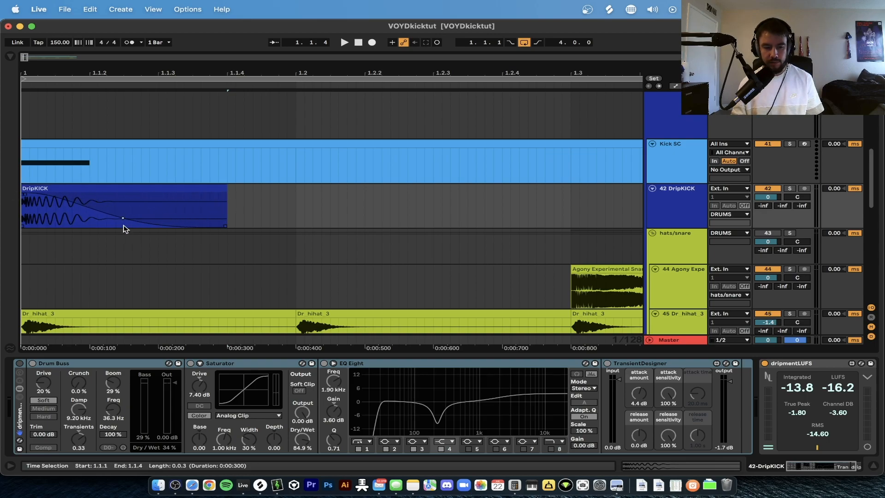
key("space")
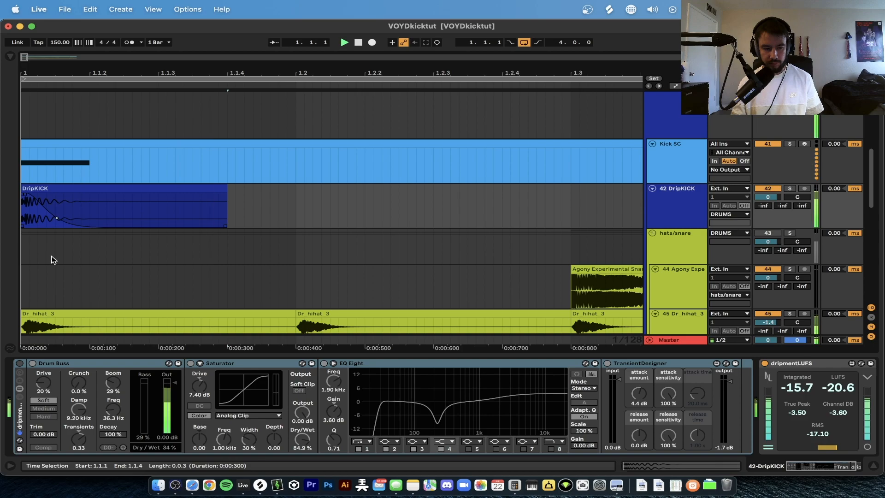
left_click_drag(103, 217, 162, 202)
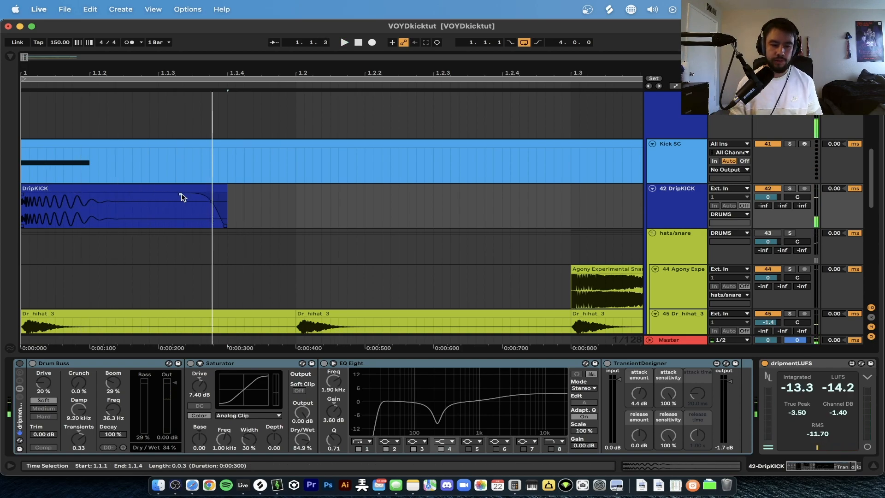
left_click_drag(93, 194, 225, 194)
left_click(179, 203)
Step: Select the DripKICK track and replay the loop from the start with its effects rack bypassed
scroll(312, 195, "up", 2)
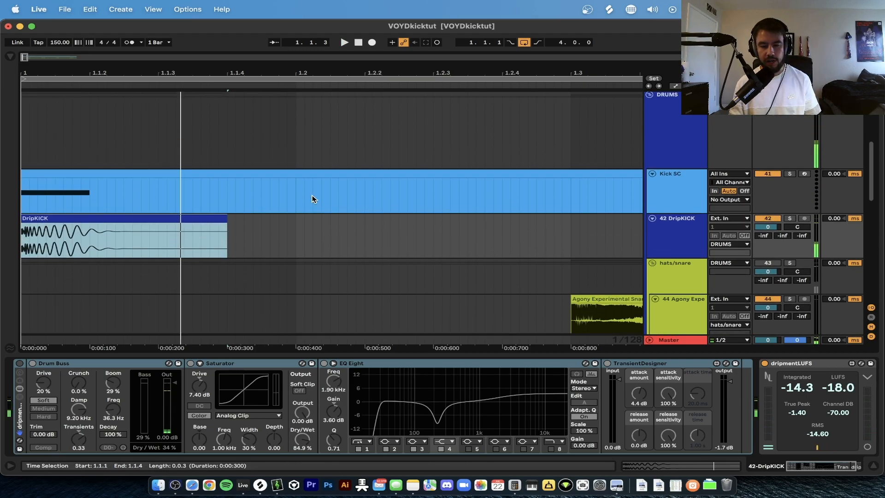
scroll(312, 195, "down", 3)
scroll(312, 199, "down", 1)
scroll(312, 199, "down", 2)
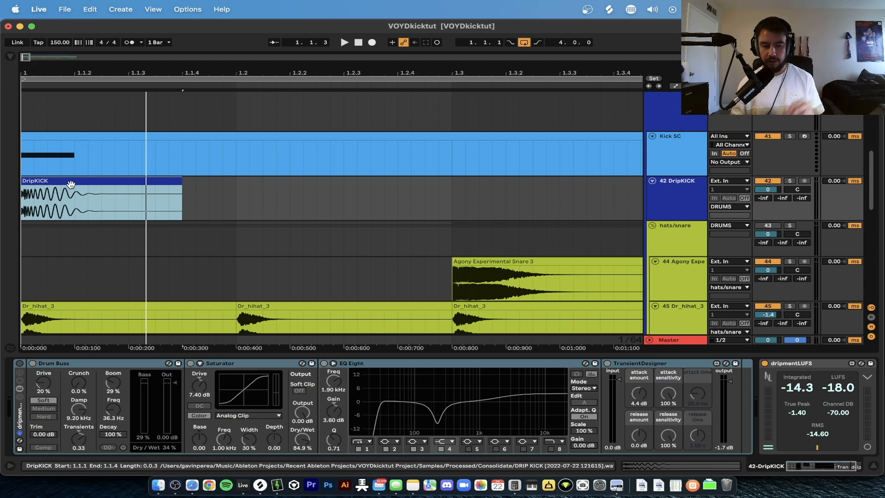
scroll(211, 182, "down", 1)
left_click(662, 193)
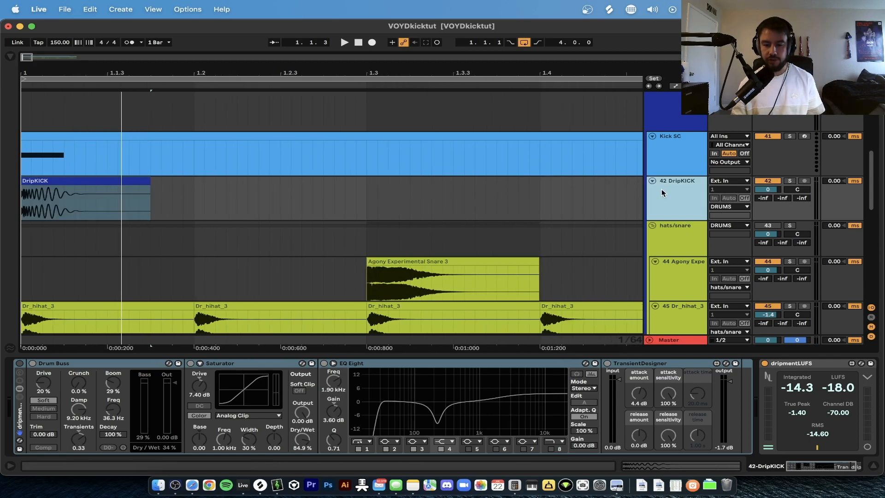
key("space")
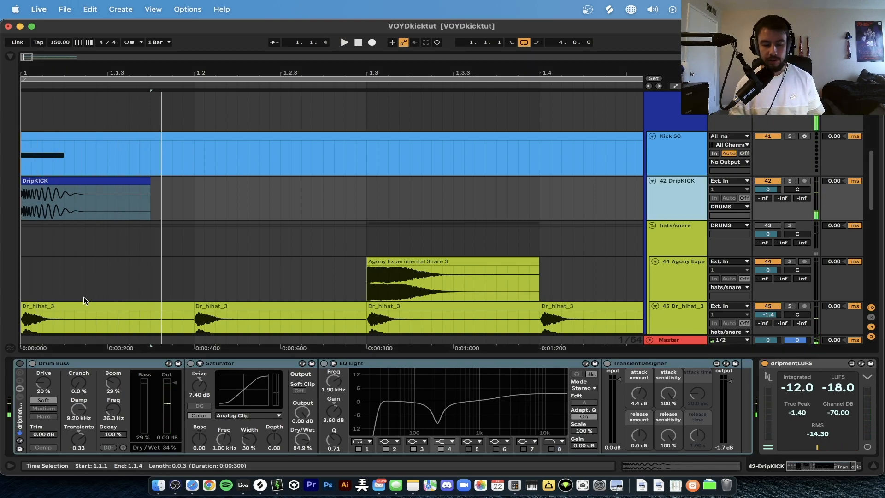
Step: Switch on the DripKICK effects rack and bypass Saturator, EQ Eight and TransientDesigner, leaving only Drum Buss active
left_click(21, 368)
left_click(191, 363)
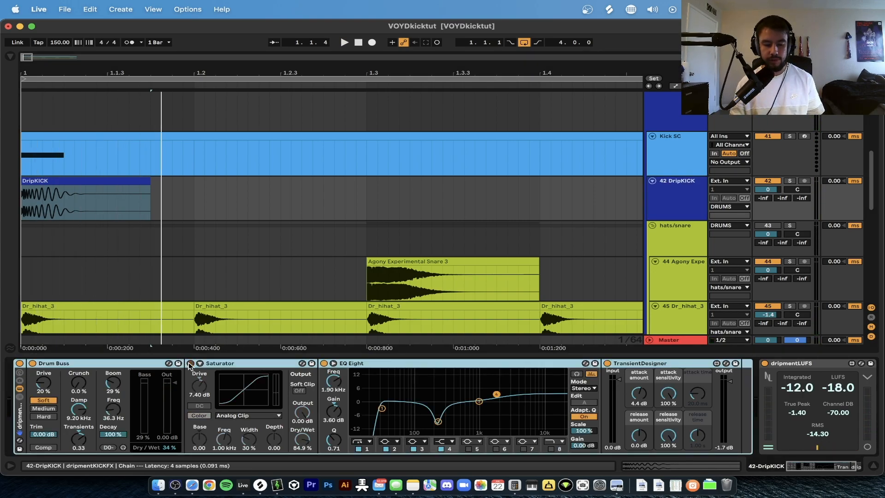
left_click(324, 363)
left_click(608, 363)
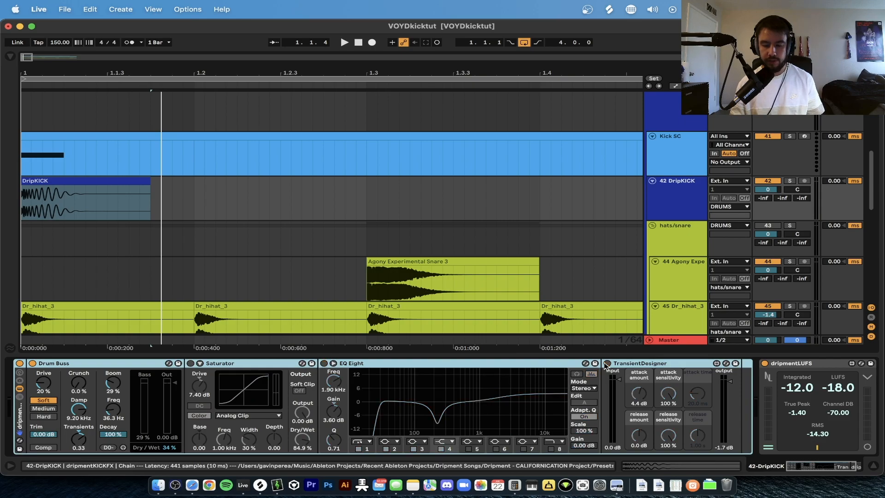
Step: Examine Drum Buss's Boom setting and highlight the transient in the first 25 ms of the first DripKICK clip
left_click(89, 361)
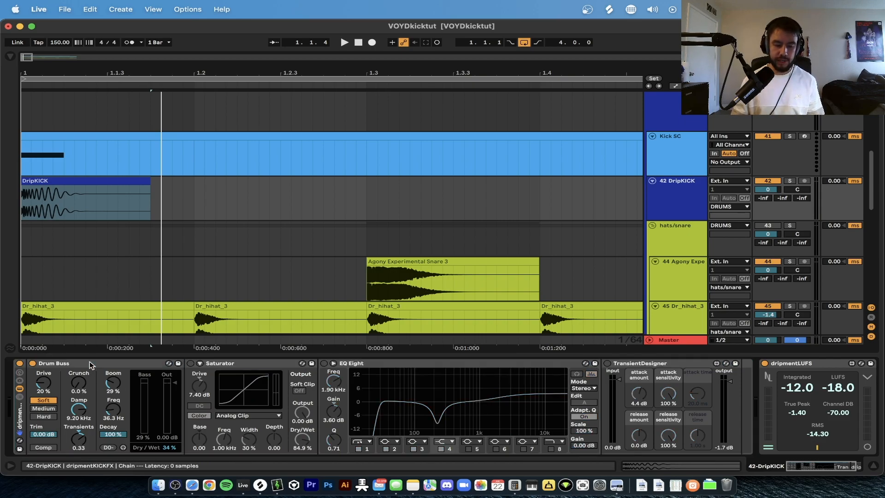
left_click(110, 391)
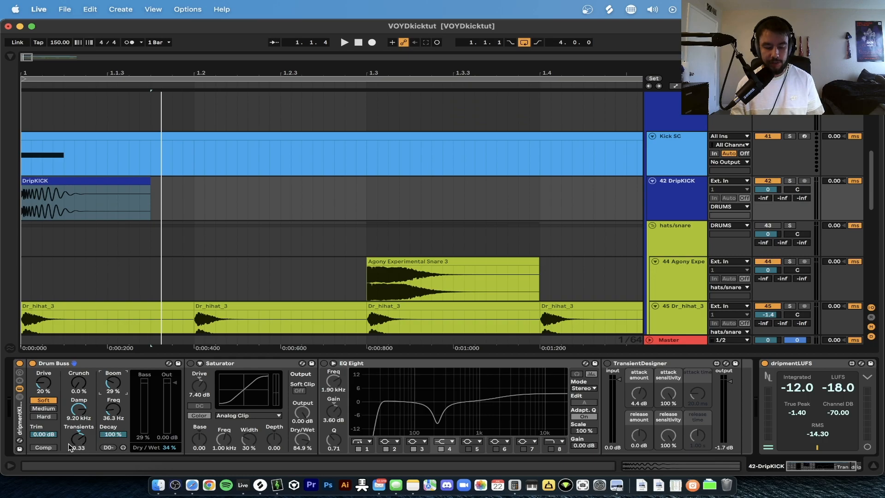
left_click(22, 205)
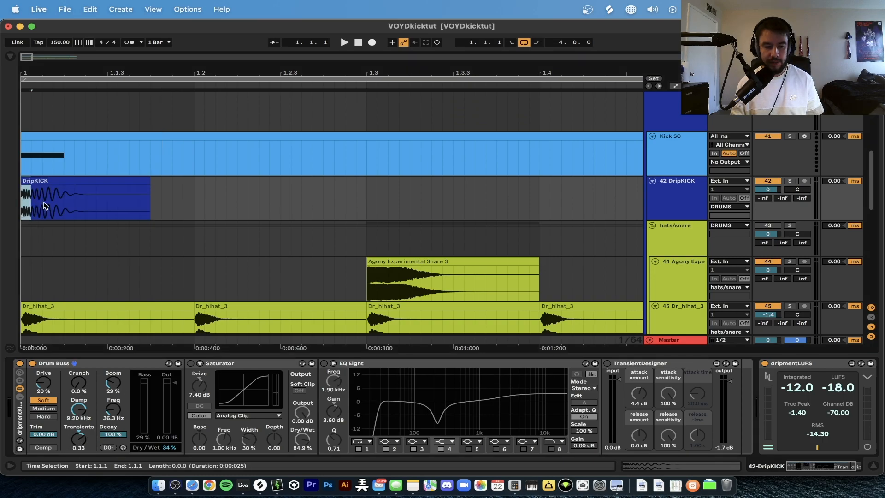
scroll(21, 205, "up", 3)
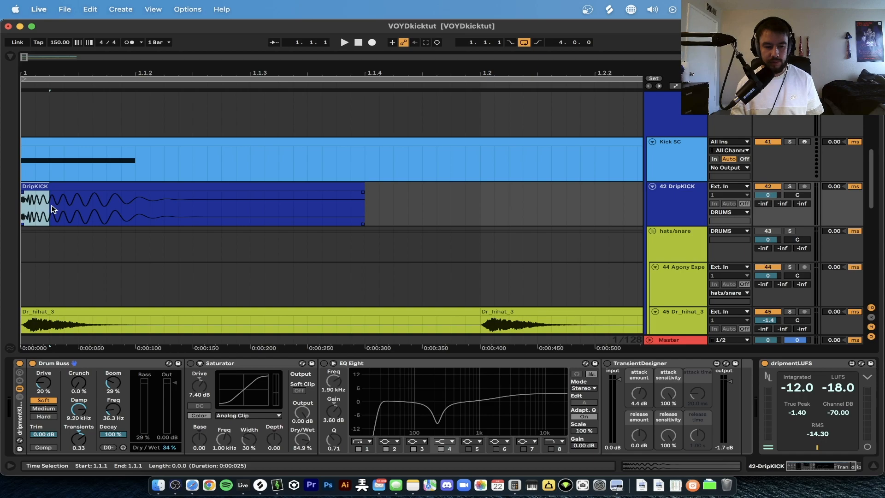
Step: Try Drum Buss's Transients at 0.00 and compare the kick with Drum Buss off and on during playback
left_click(80, 438)
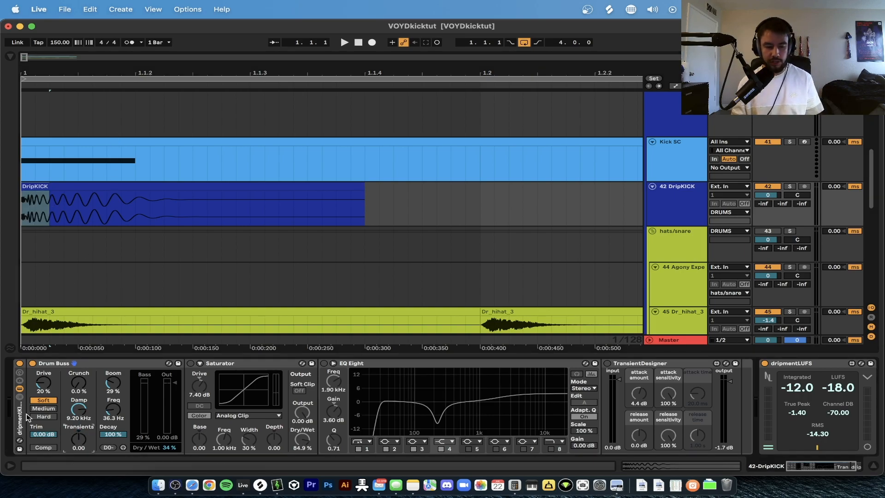
key("space")
left_click(32, 363)
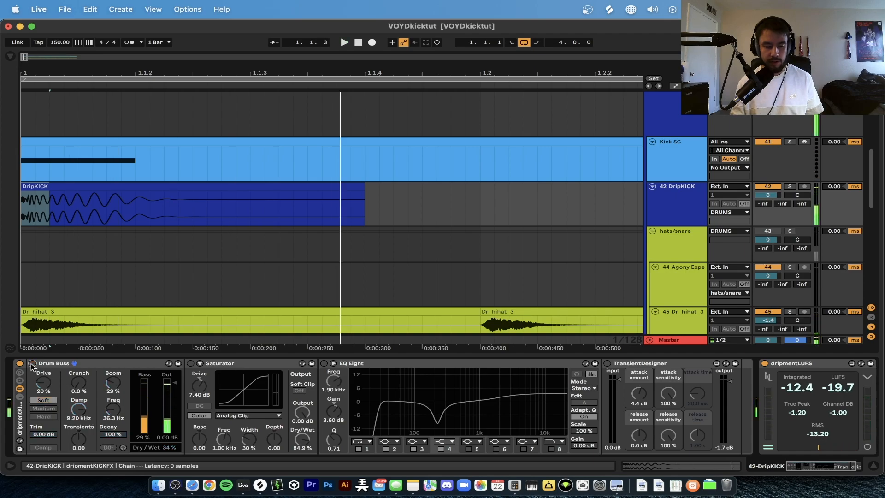
left_click(32, 363)
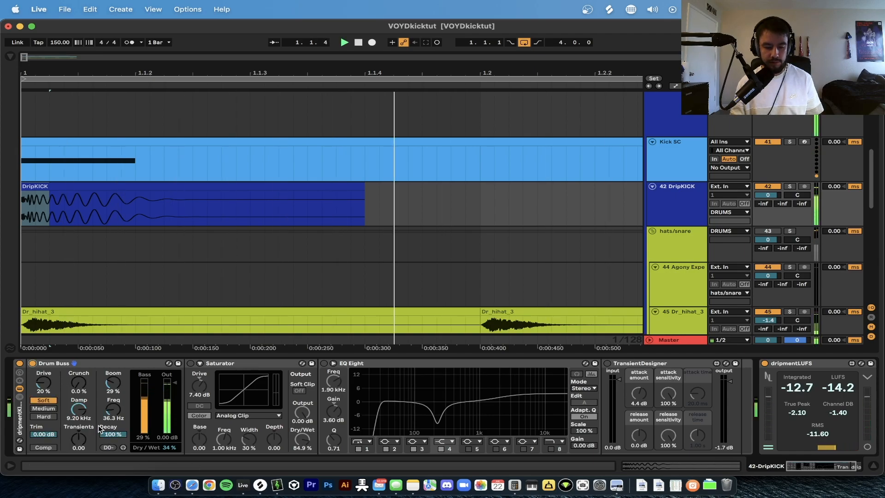
Step: Sweep Drum Buss's Transients while auditioning the kick, settle it at 0.32, and set the boom frequency to 36.0 Hz
left_click_drag(78, 439, 78, 393)
key("space")
key("space")
key("space")
key("space")
key("space")
key("space")
key("space")
left_click_drag(78, 439, 78, 468)
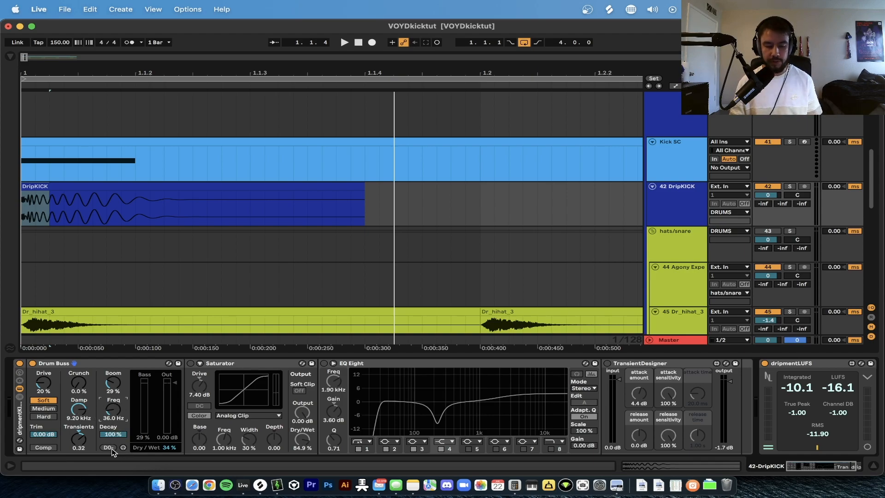
Step: Compare the kick with Drum Buss bypassed, switch on Saturator, and audition the loop with both devices active
key("space")
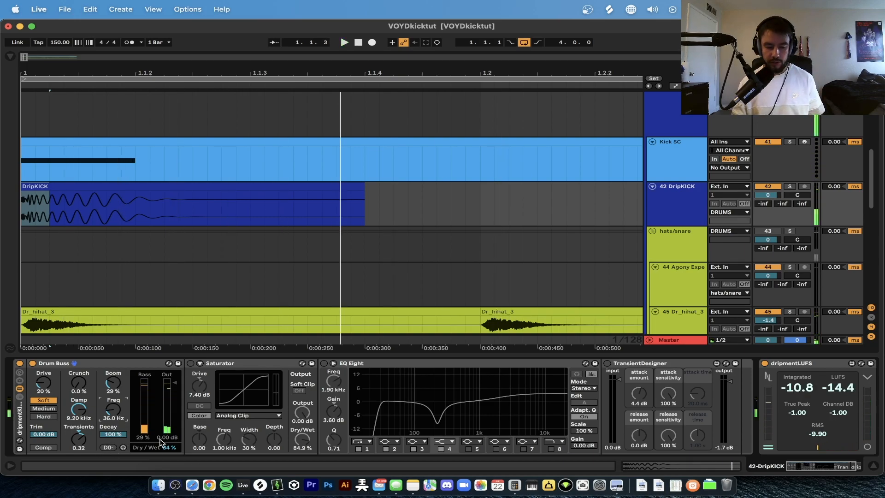
left_click(33, 363)
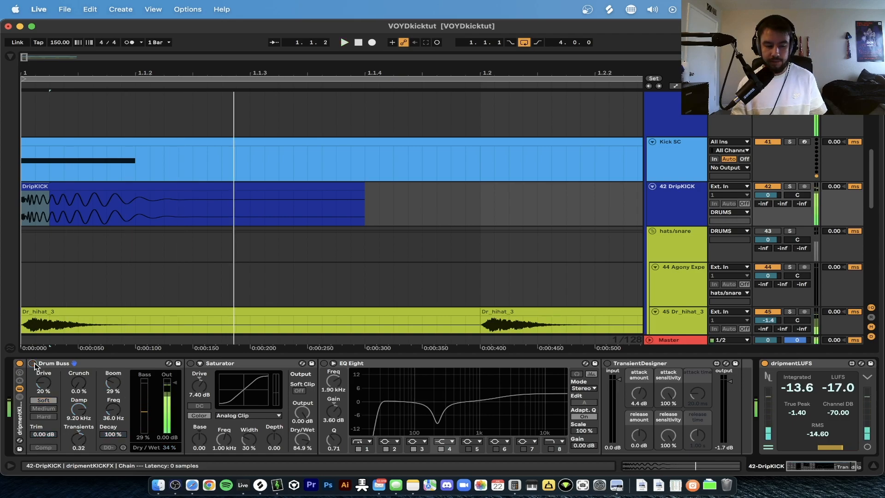
left_click(190, 364)
scroll(176, 383, "right", 2)
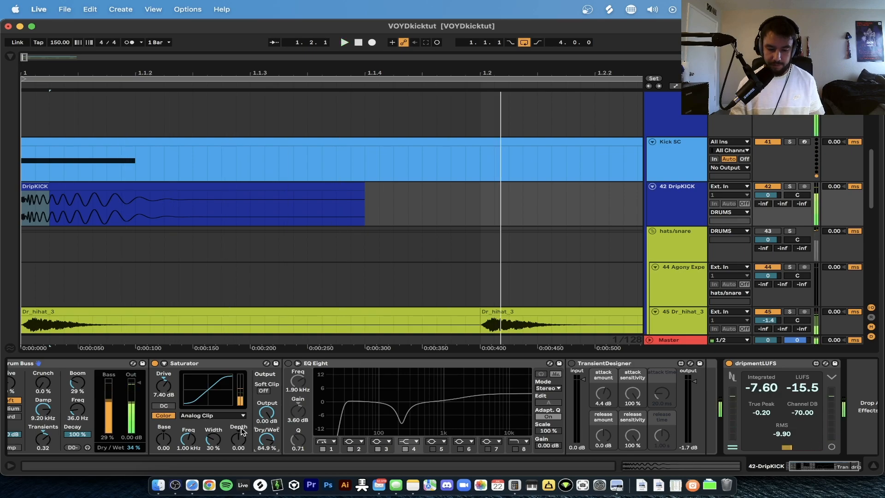
key("space")
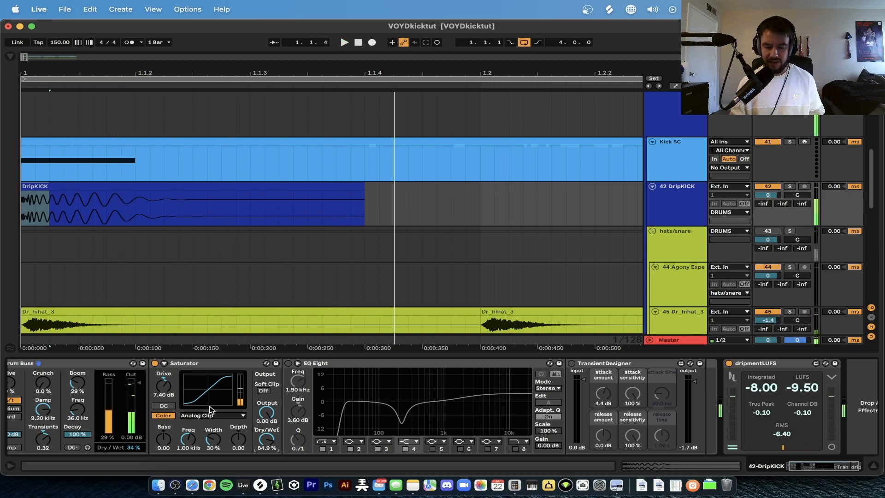
key("space")
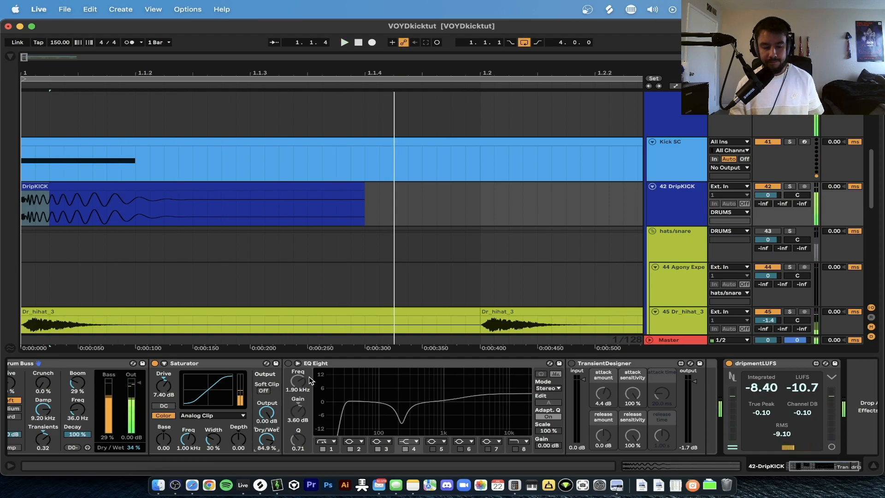
Step: Switch on EQ Eight, select the 225 Hz dip in its curve, and audition the kick with and without the EQ
left_click(288, 364)
scroll(294, 438, "right", 2)
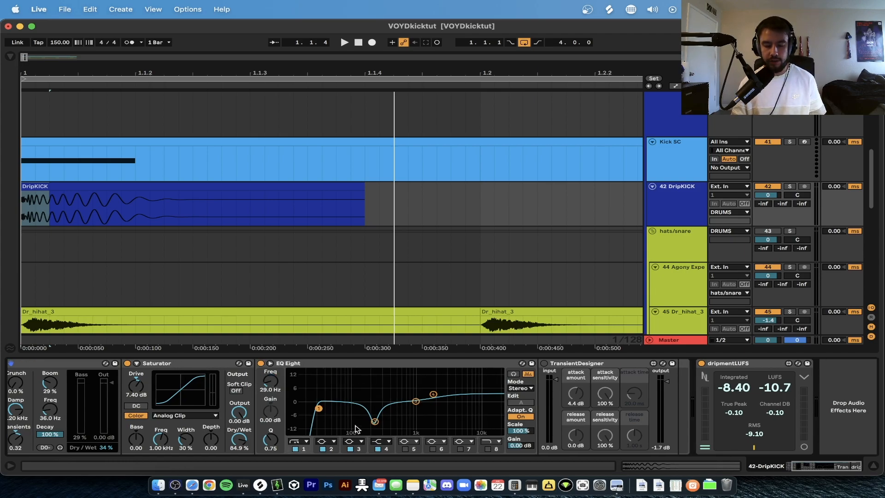
left_click(374, 421)
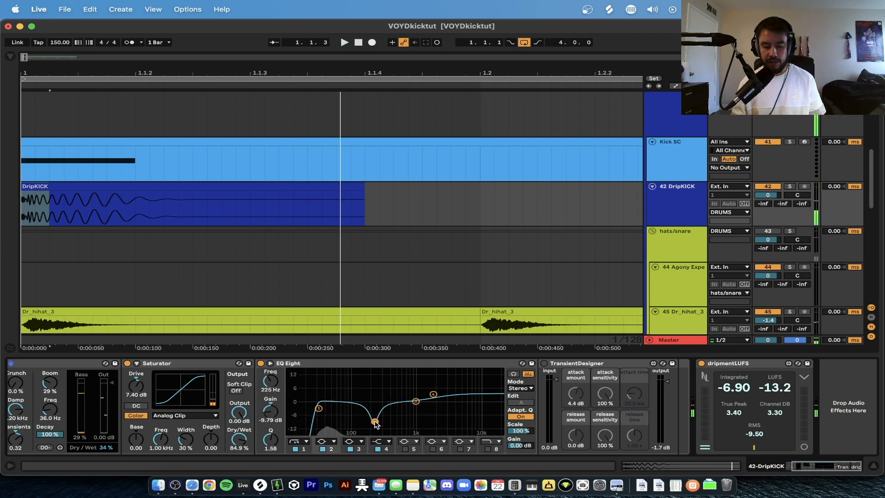
key("space")
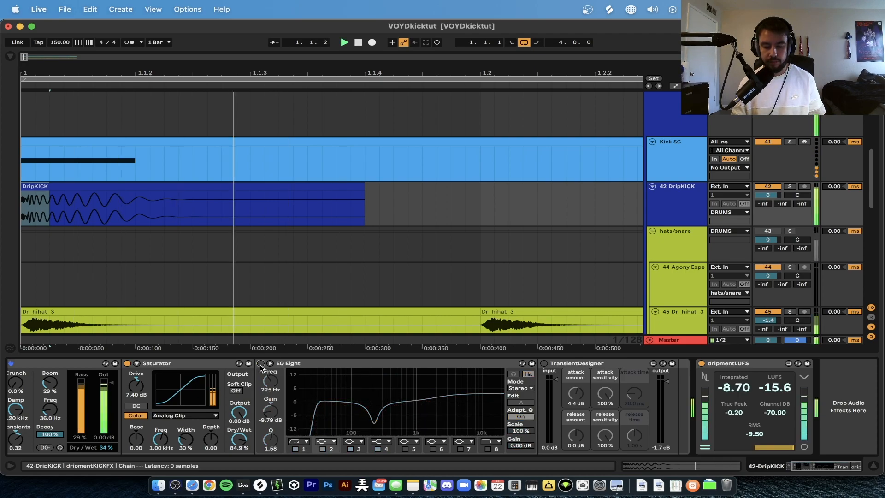
key("space")
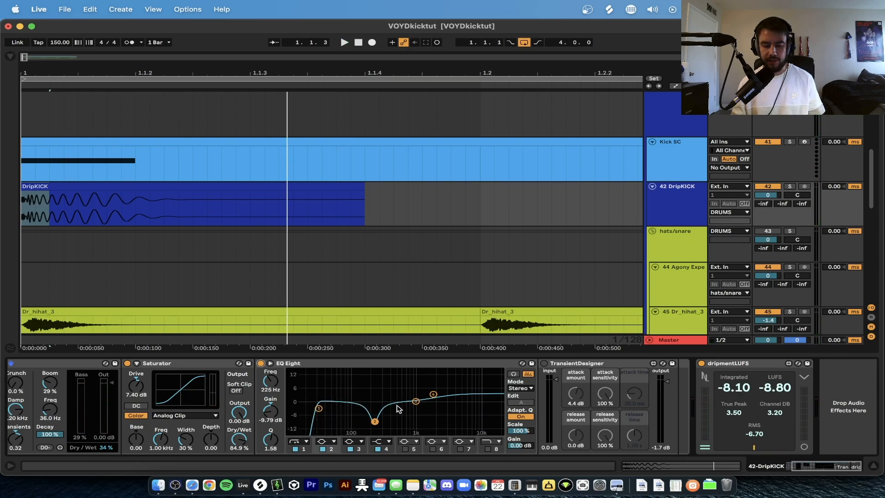
Step: Set EQ Eight's high shelf to 1.86 kHz and compare the playing kick with EQ Eight off and on
key("space")
key("space")
left_click(433, 395)
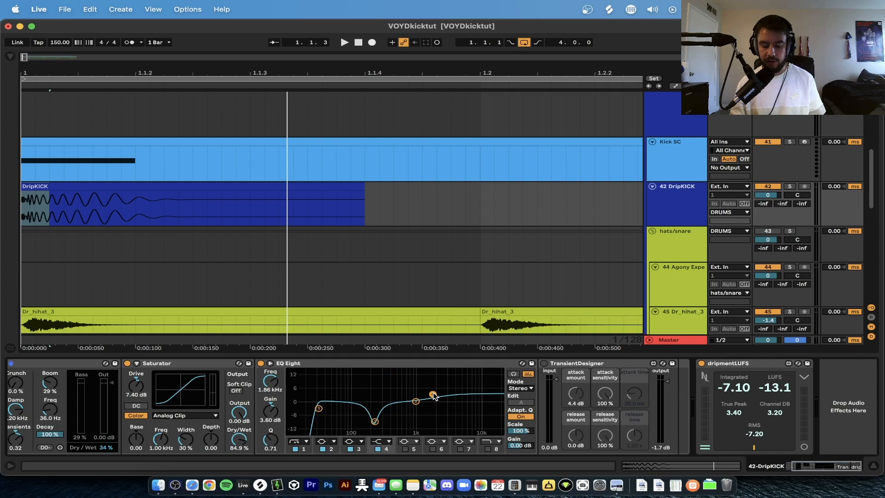
key("space")
left_click(261, 363)
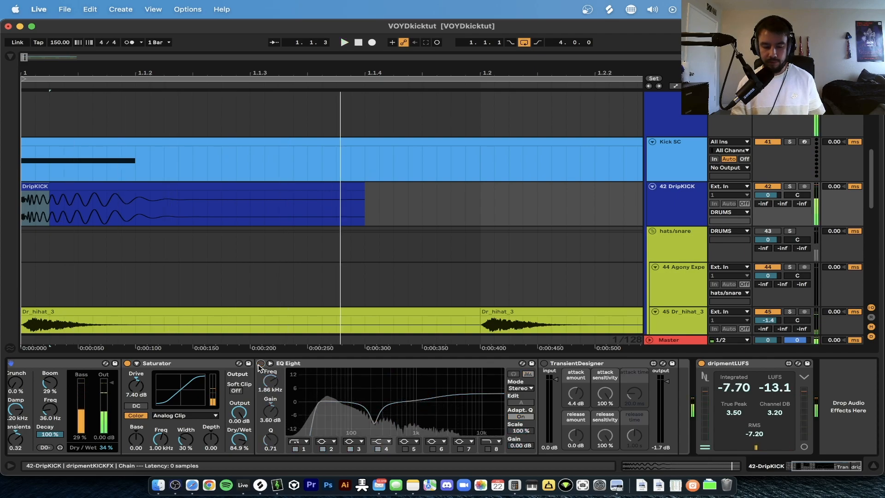
left_click(260, 364)
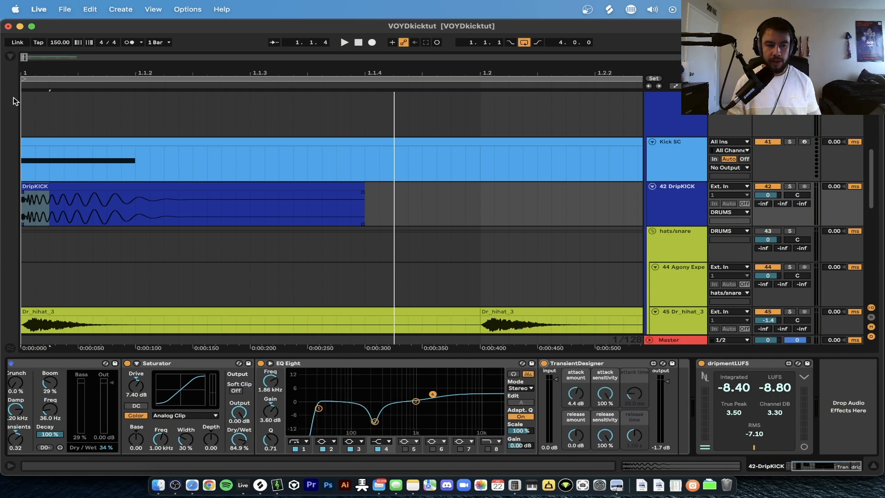
Step: Try TransientDesigner's attack amount at the extremes of -40 dB and about 29 dB while the loop plays
left_click(575, 364)
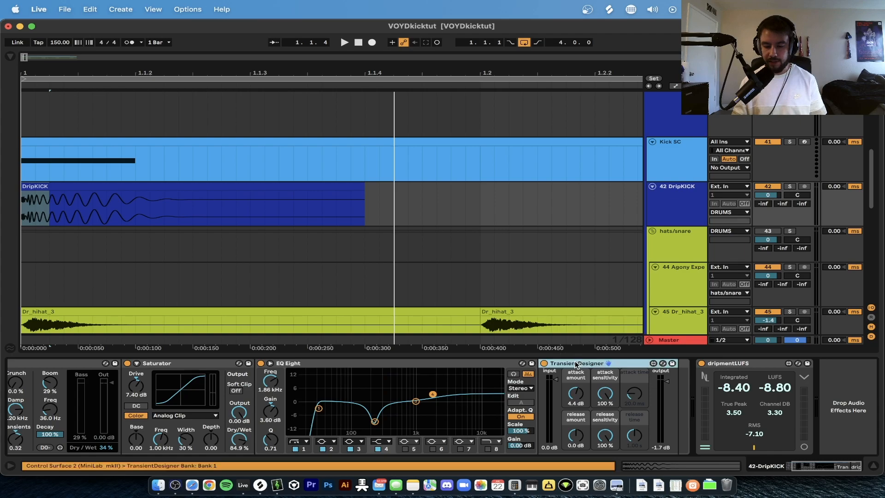
left_click(575, 393)
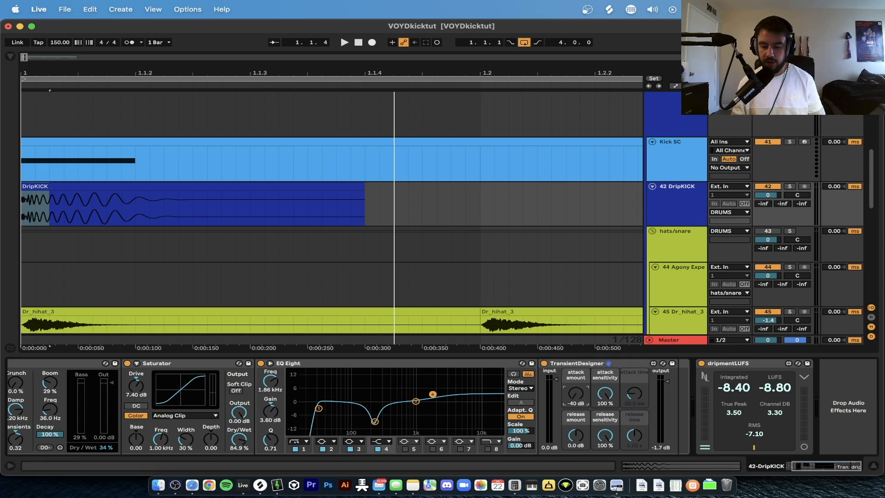
key("space")
left_click_drag(564, 376, 573, 355)
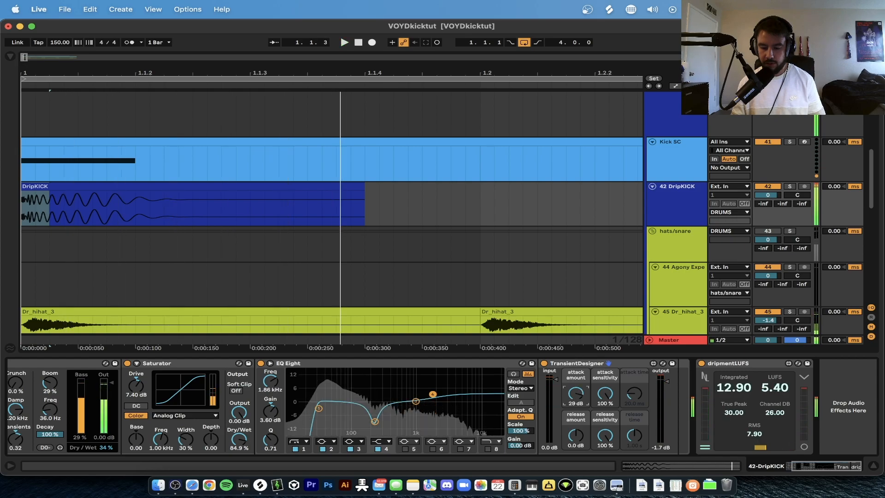
Step: Bring TransientDesigner's attack amount back down to 4.4 dB after trying nearby values on the playing kick
left_click_drag(575, 393, 576, 440)
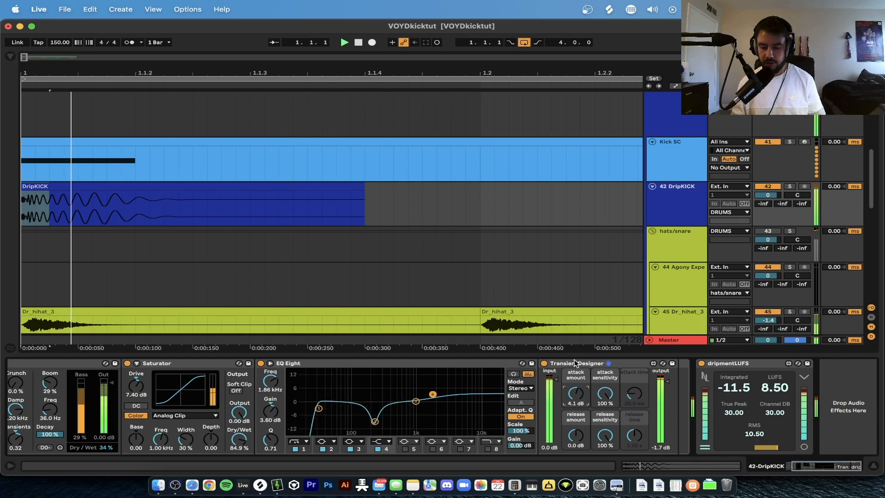
double_click(579, 405)
left_click_drag(579, 408, 579, 395)
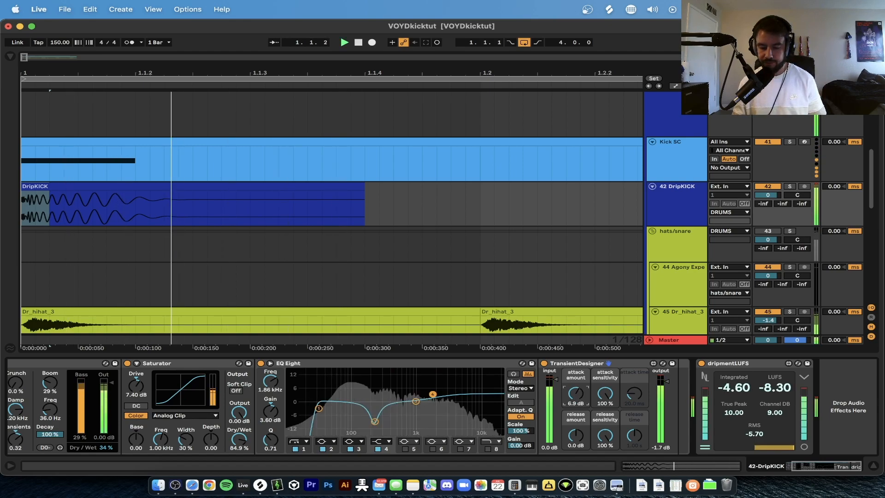
key("super+z")
key("super+z")
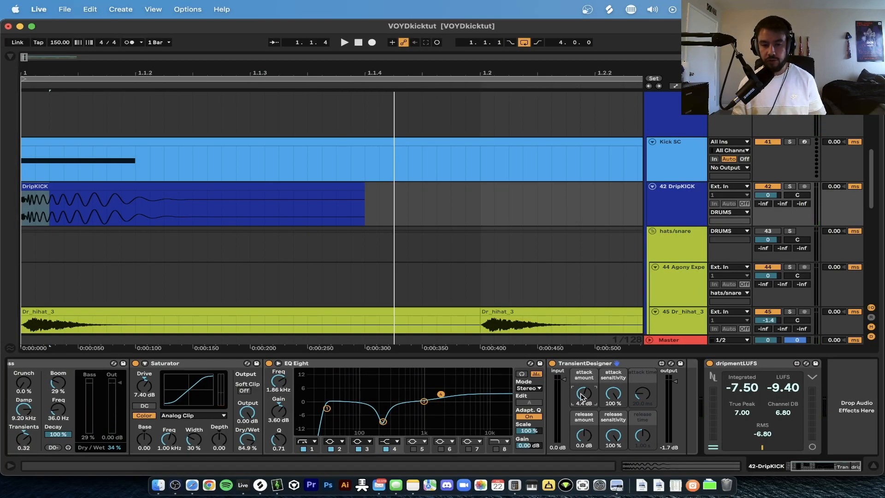
Step: Select TransientDesigner, look over the effects chain, and audition the kick with every device active
scroll(582, 395, "left", 5)
scroll(582, 396, "right", 5)
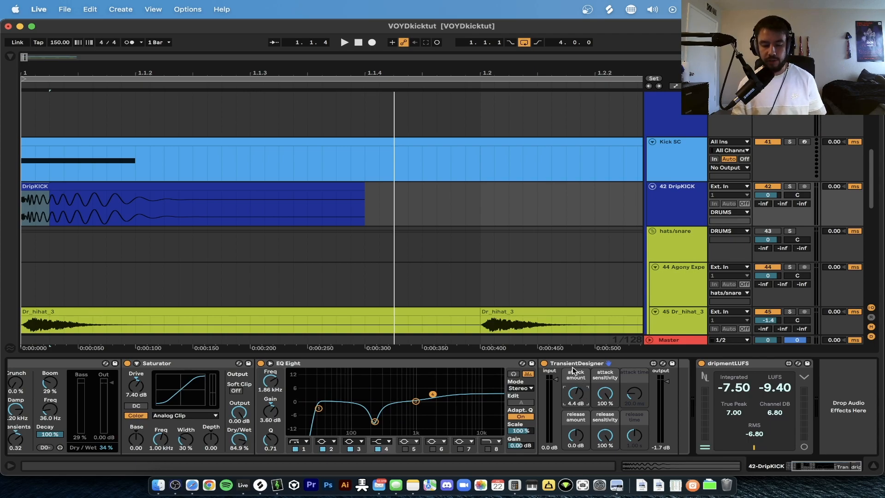
left_click(573, 370)
scroll(573, 370, "left", 5)
scroll(629, 390, "right", 5)
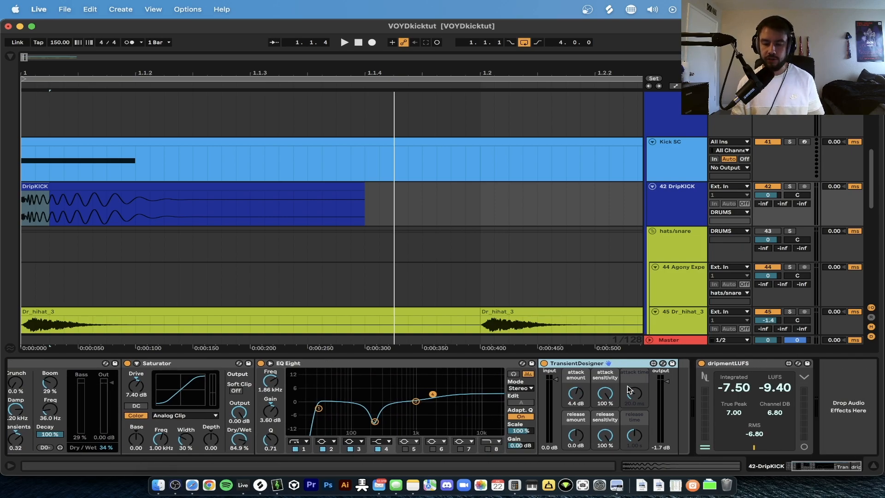
scroll(628, 388, "left", 1)
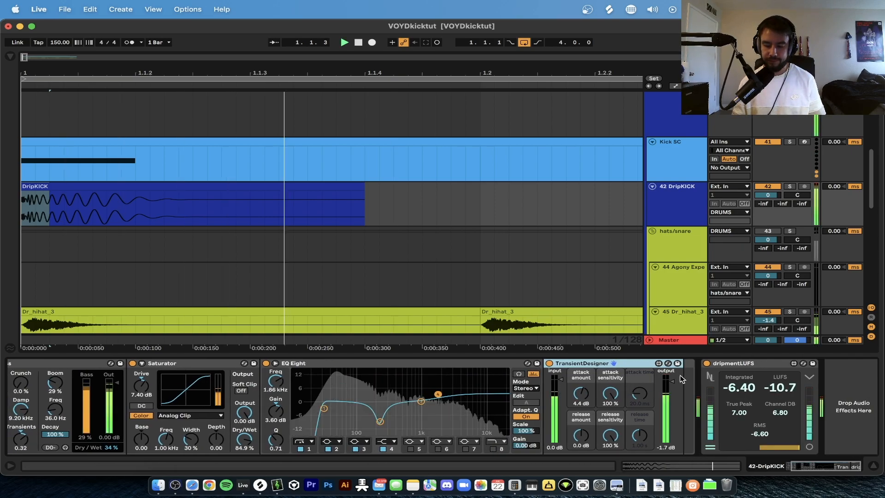
key("space")
Step: Compare the kick's sound and loudness with the whole effects rack bypassed and switched back on
scroll(704, 374, "left", 5)
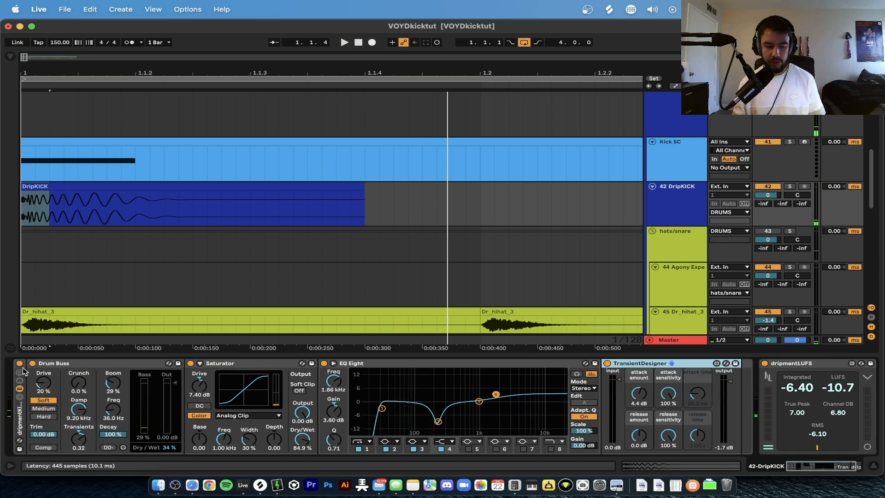
scroll(793, 404, "right", 5)
key("space")
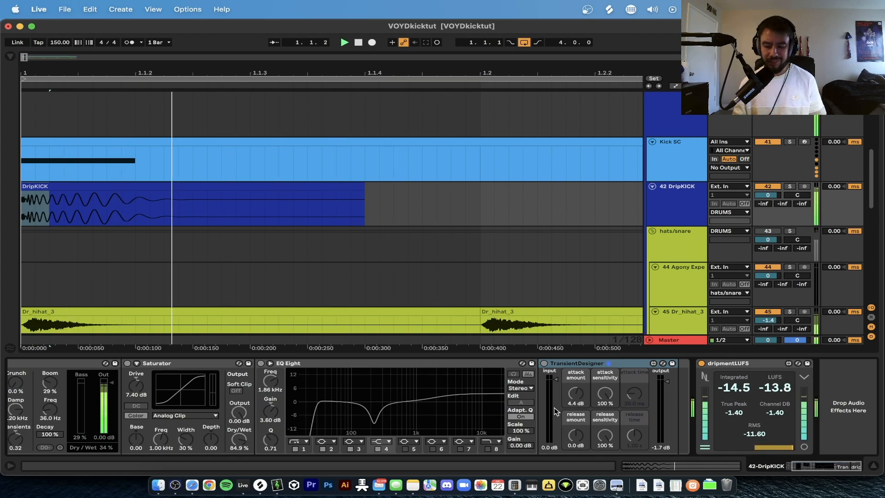
scroll(554, 407, "left", 3)
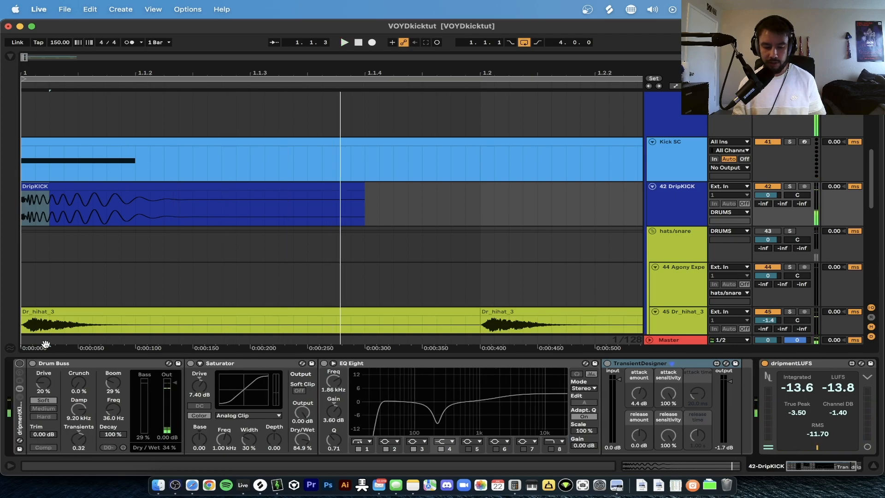
left_click(19, 363)
scroll(519, 409, "right", 3)
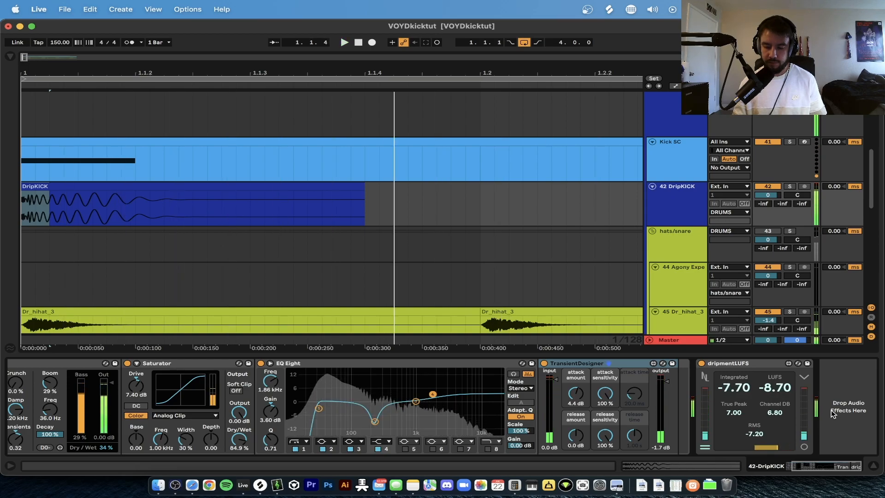
scroll(681, 412, "left", 1)
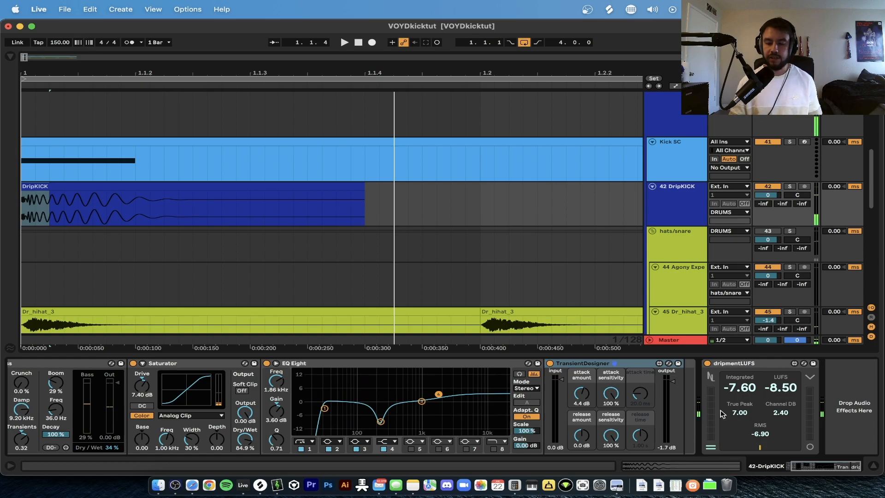
scroll(722, 414, "left", 5)
scroll(722, 413, "right", 1)
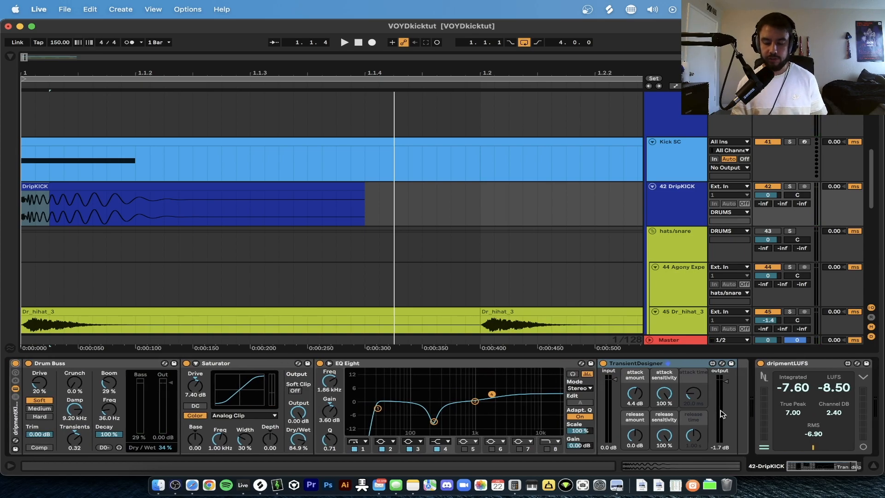